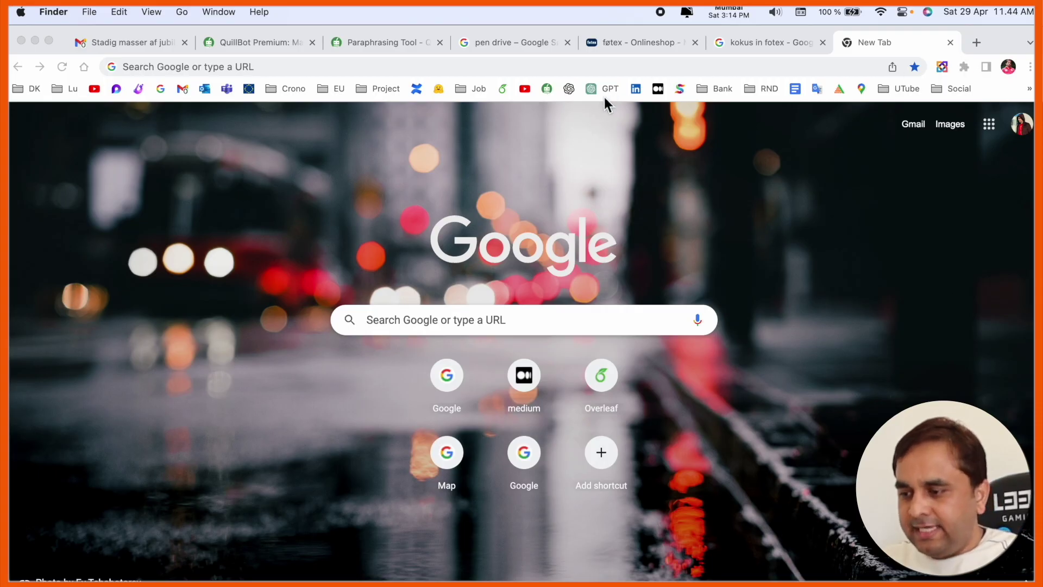
- Load QuillBot's Paraphraser at quillbot.com from the bookmarks bar in the new tab
{"action": "left_click", "coordinate": [547, 90]}
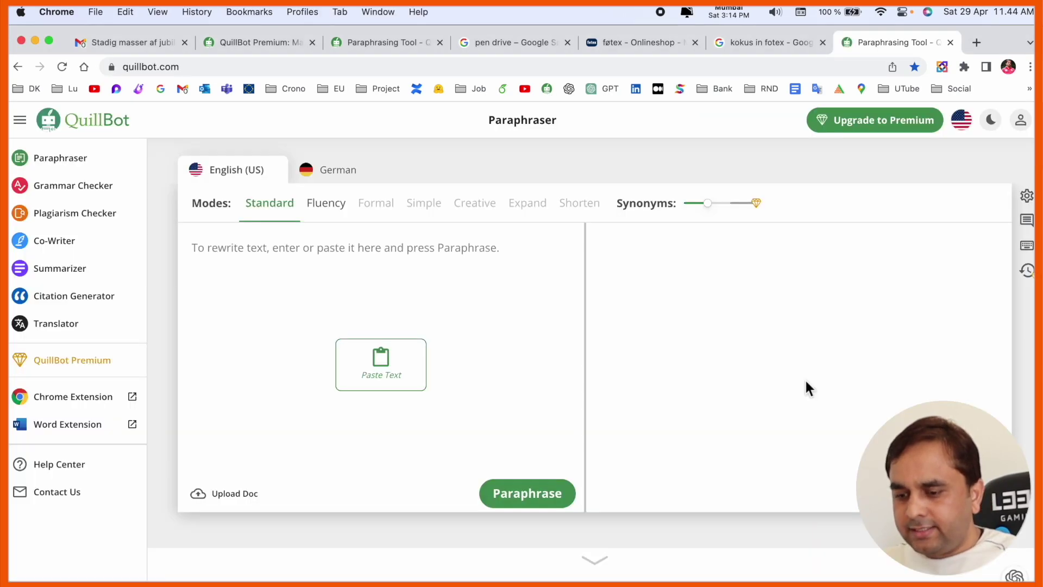
- Sign in to QuillBot with the first Google account and return to the empty Paraphraser input
{"action": "left_click", "coordinate": [1023, 131]}
{"action": "left_click", "coordinate": [662, 239]}
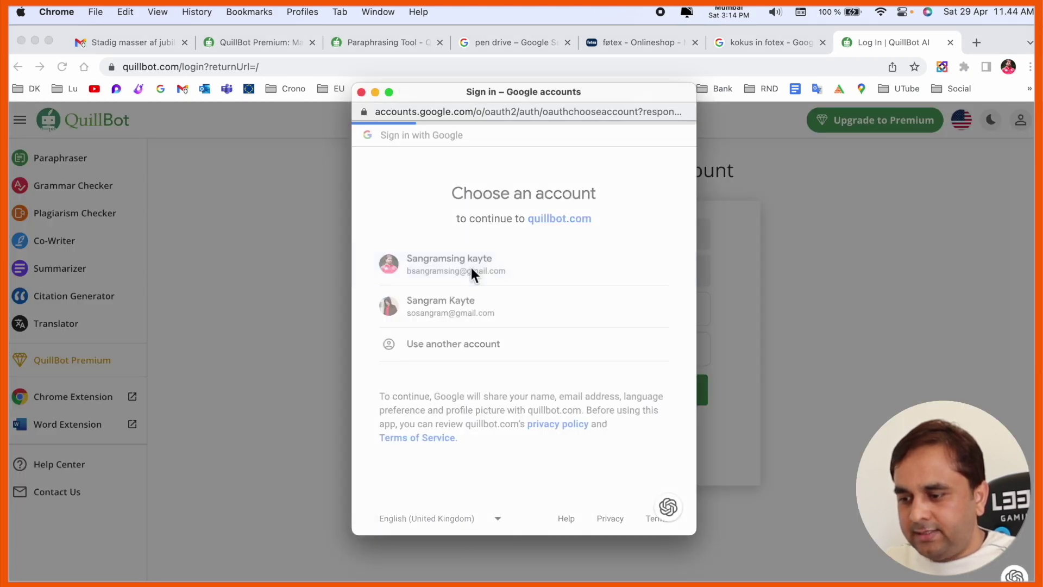
{"action": "left_click", "coordinate": [471, 267]}
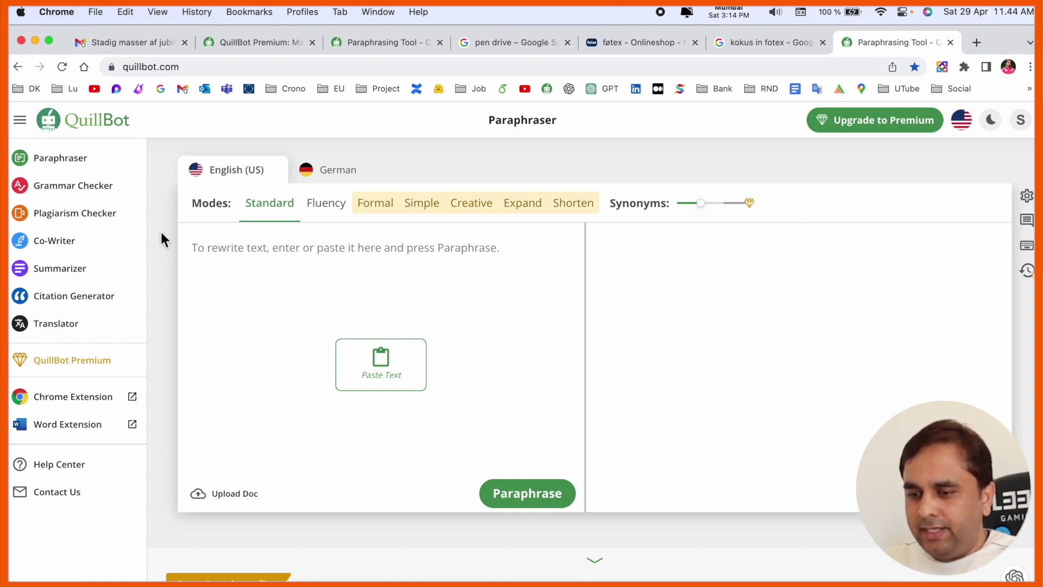
{"action": "left_click", "coordinate": [64, 163]}
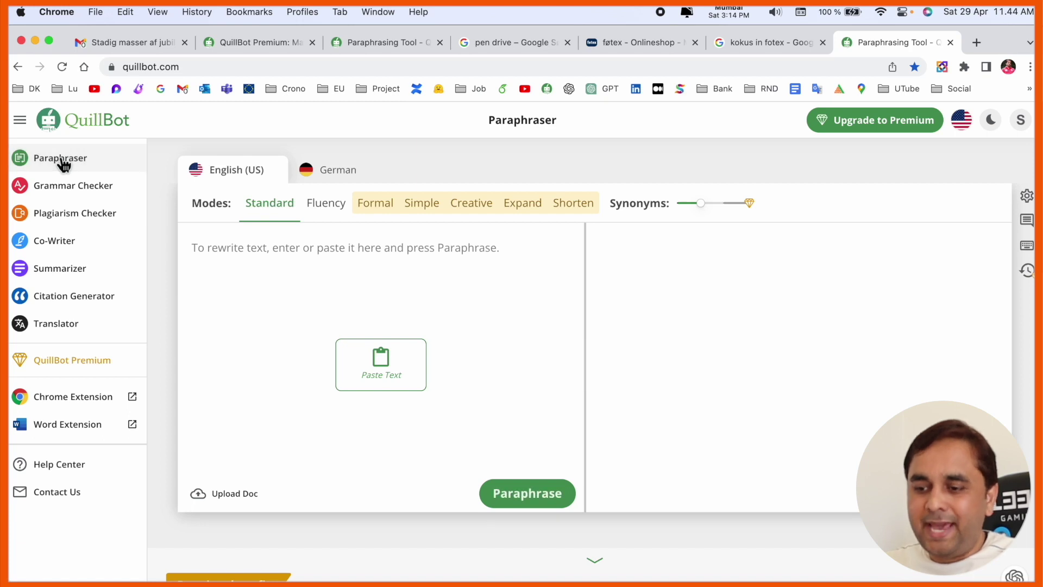
{"action": "left_click", "coordinate": [349, 272]}
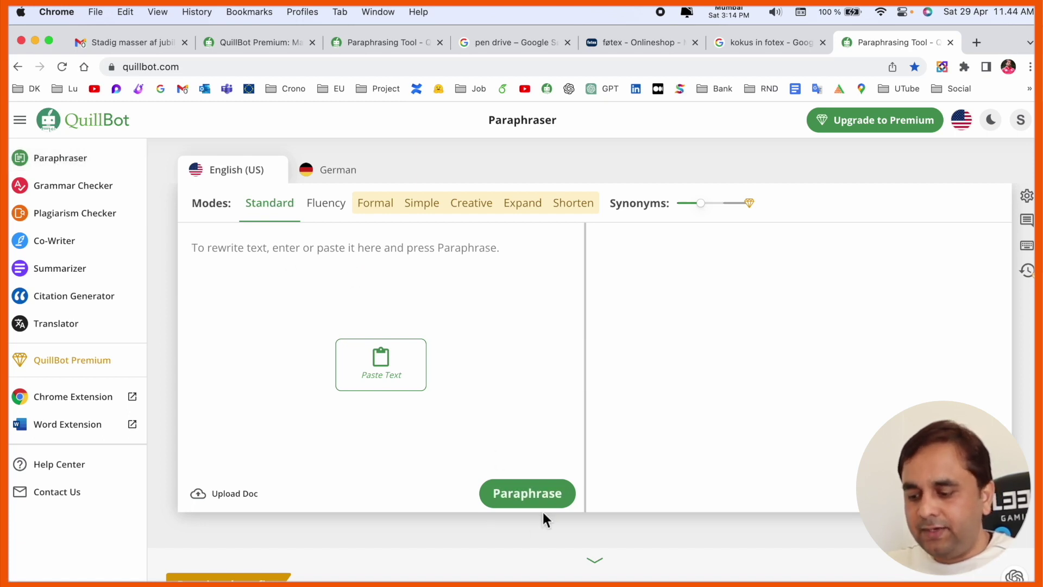
- Paste the 14-word QuillBot tutorial title from Sublime Text into the Paraphraser input
{"action": "key", "text": "super+Tab"}
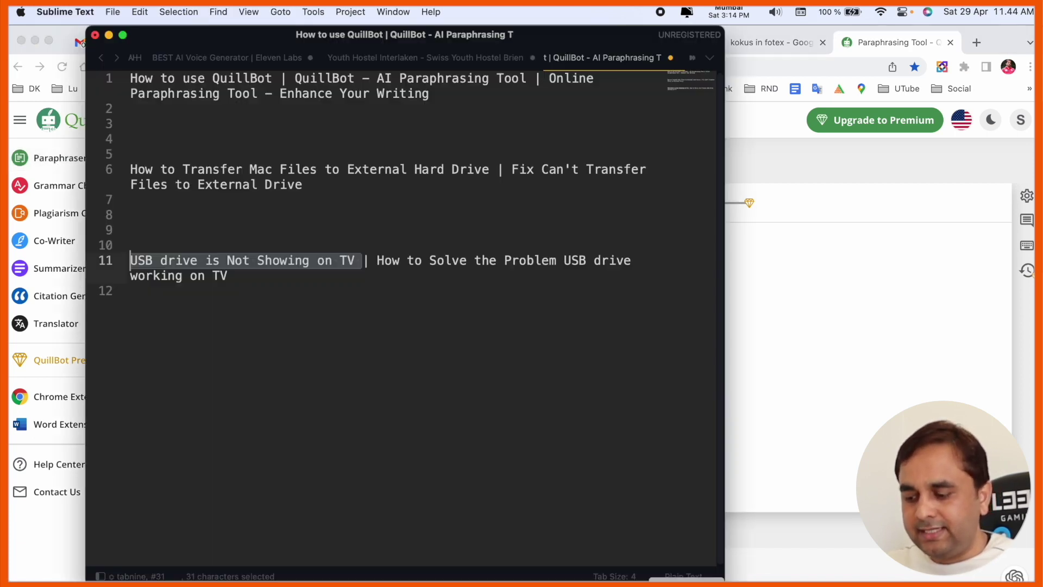
{"action": "key", "text": "super+Tab"}
{"action": "type", "text": "How to use QuillBot | QuillBot - AI Paraphrasing Tool | Online Paraphrasing Tool - Enhance Your Writing"}
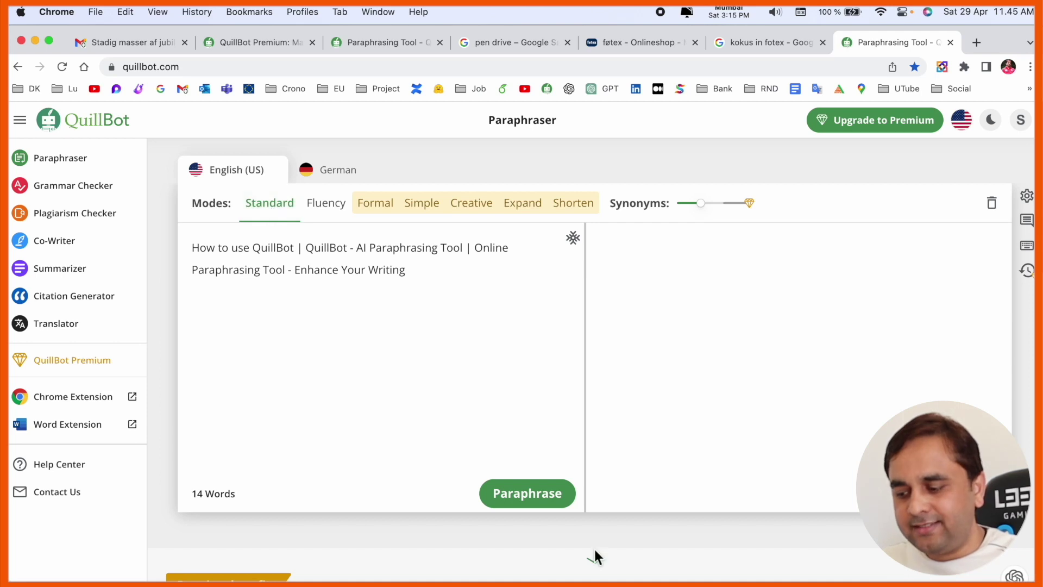
- Paraphrase the title into 'Use QuillBot to improve your writing by learning how to use this AI paraphrasing tool.' and view alternative wordings
{"action": "left_click", "coordinate": [533, 499]}
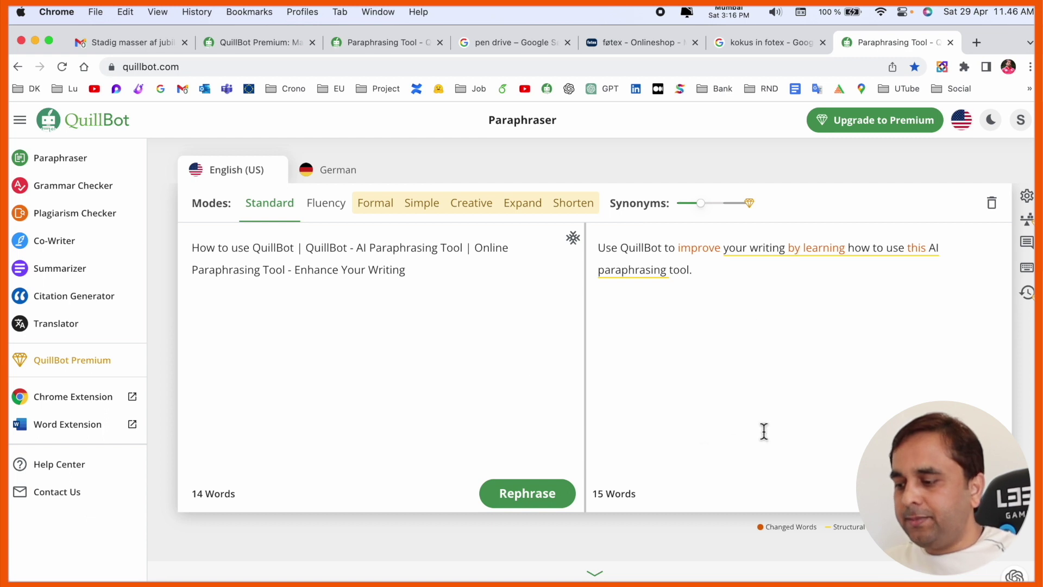
{"action": "left_click", "coordinate": [756, 255]}
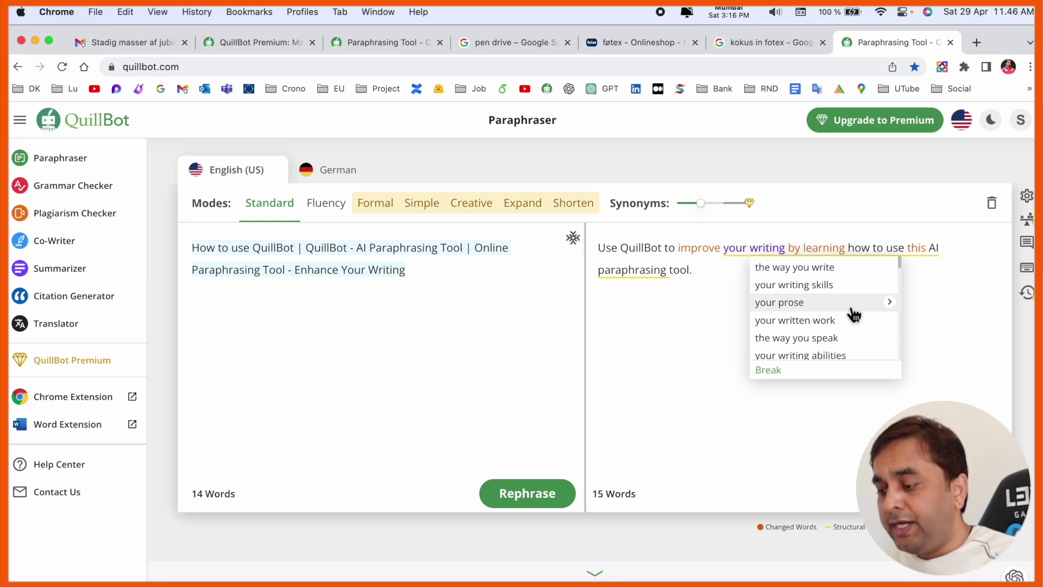
{"action": "scroll", "coordinate": [853, 317], "scroll_direction": "down", "scroll_amount": 3}
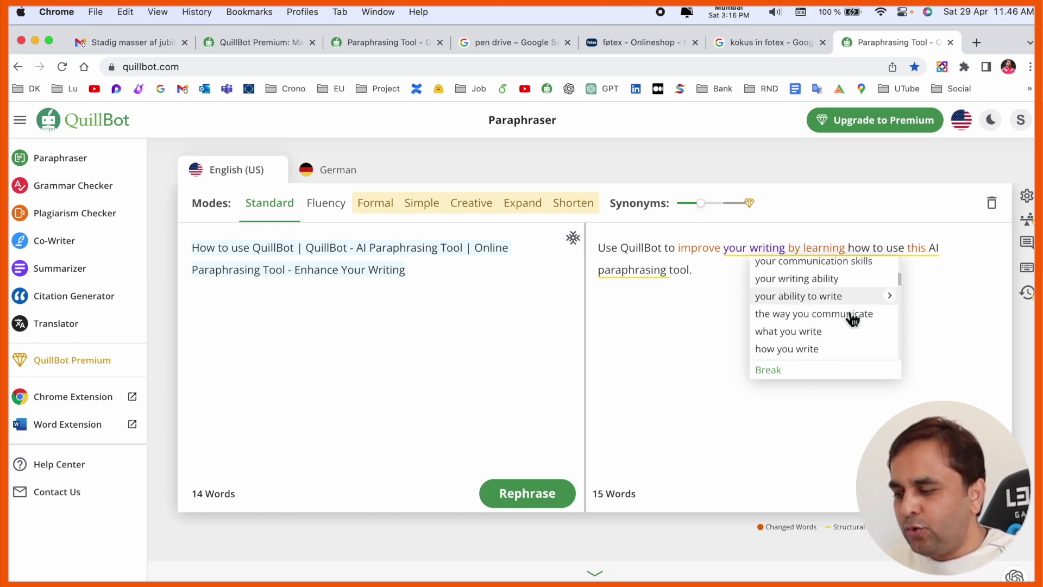
{"action": "scroll", "coordinate": [848, 317], "scroll_direction": "up", "scroll_amount": 4}
{"action": "scroll", "coordinate": [846, 317], "scroll_direction": "down", "scroll_amount": 4}
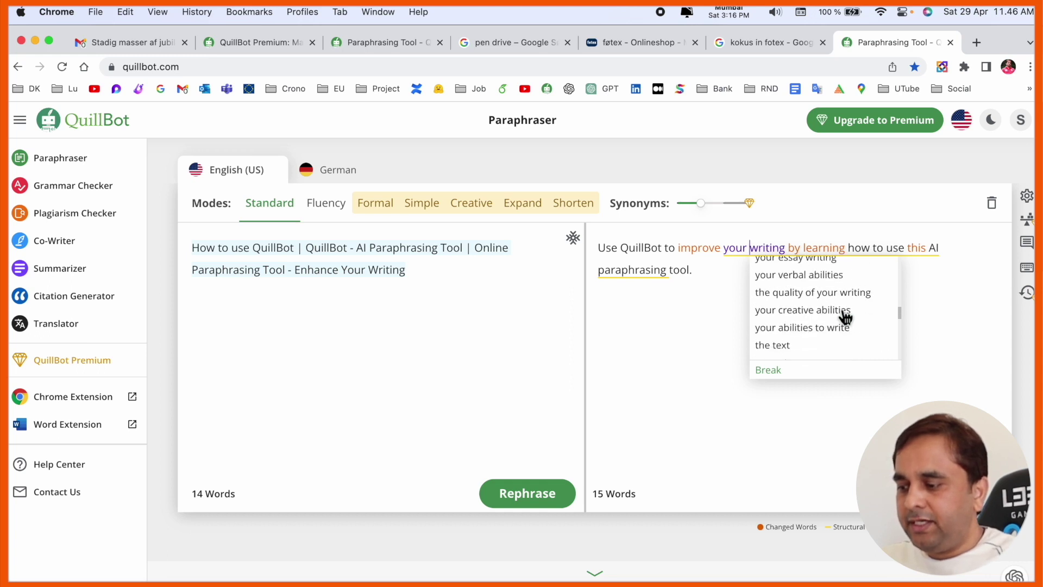
{"action": "left_click", "coordinate": [720, 322]}
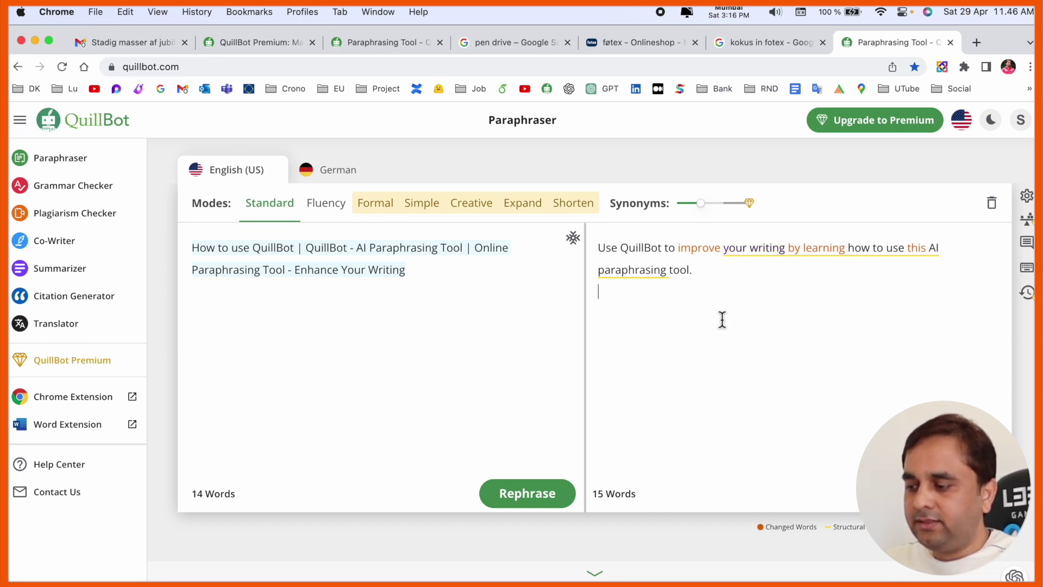
{"action": "left_click", "coordinate": [830, 251]}
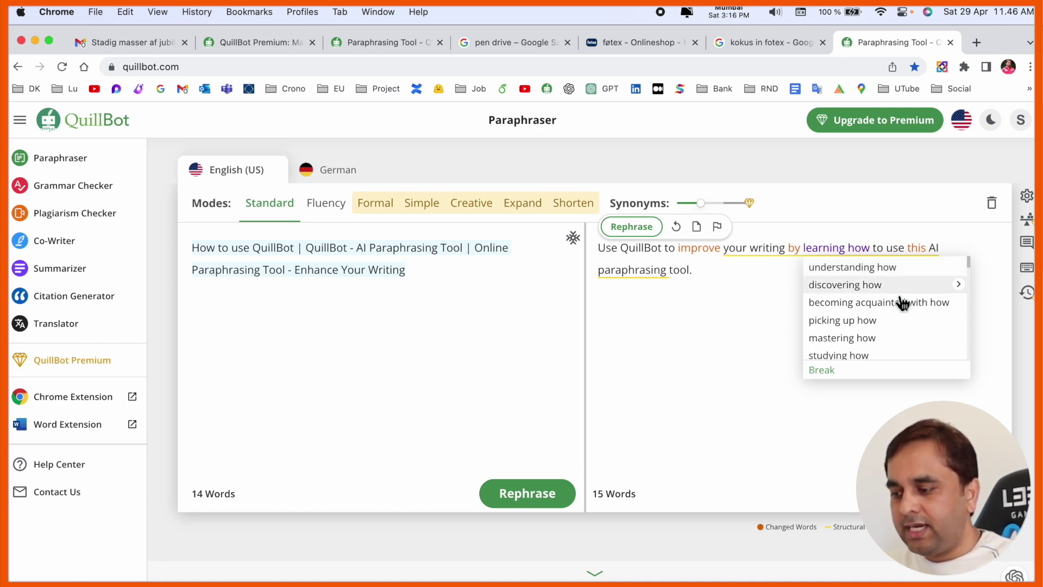
{"action": "scroll", "coordinate": [902, 333], "scroll_direction": "down", "scroll_amount": 3}
{"action": "scroll", "coordinate": [892, 326], "scroll_direction": "up", "scroll_amount": 2}
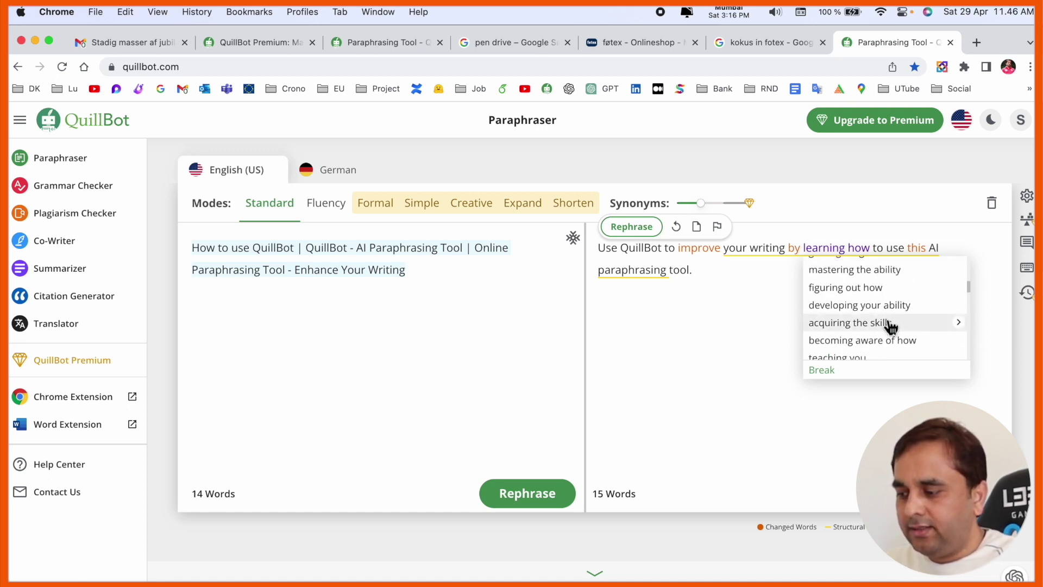
{"action": "left_click", "coordinate": [715, 310]}
{"action": "left_click", "coordinate": [920, 254]}
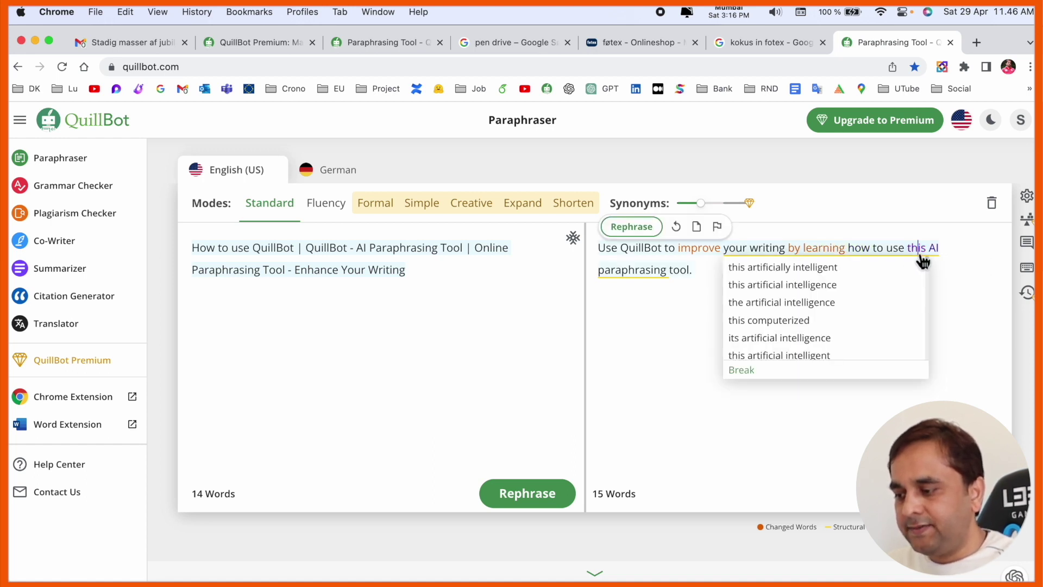
{"action": "scroll", "coordinate": [846, 303], "scroll_direction": "down", "scroll_amount": 2}
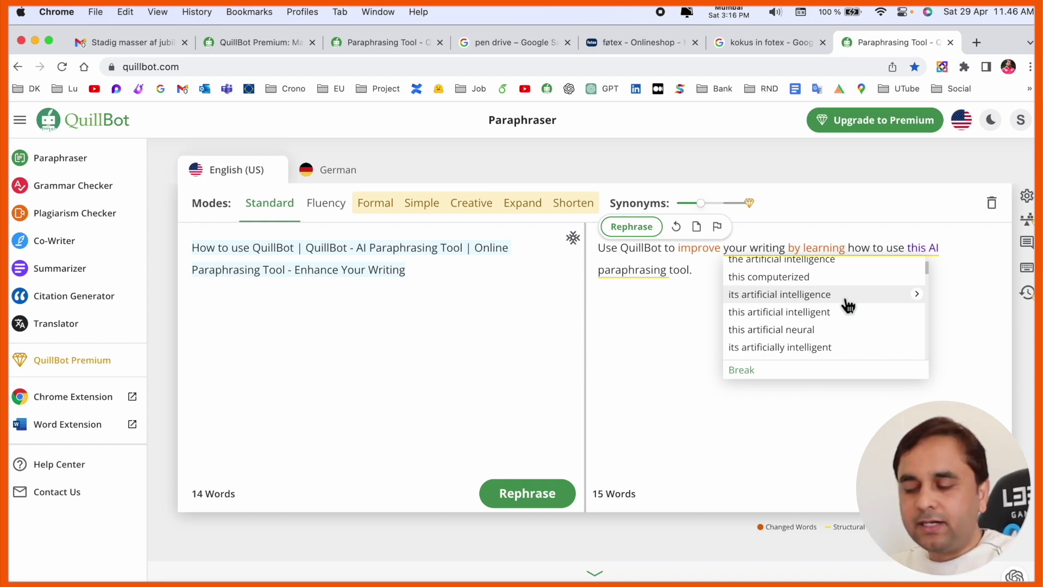
{"action": "left_click", "coordinate": [651, 328]}
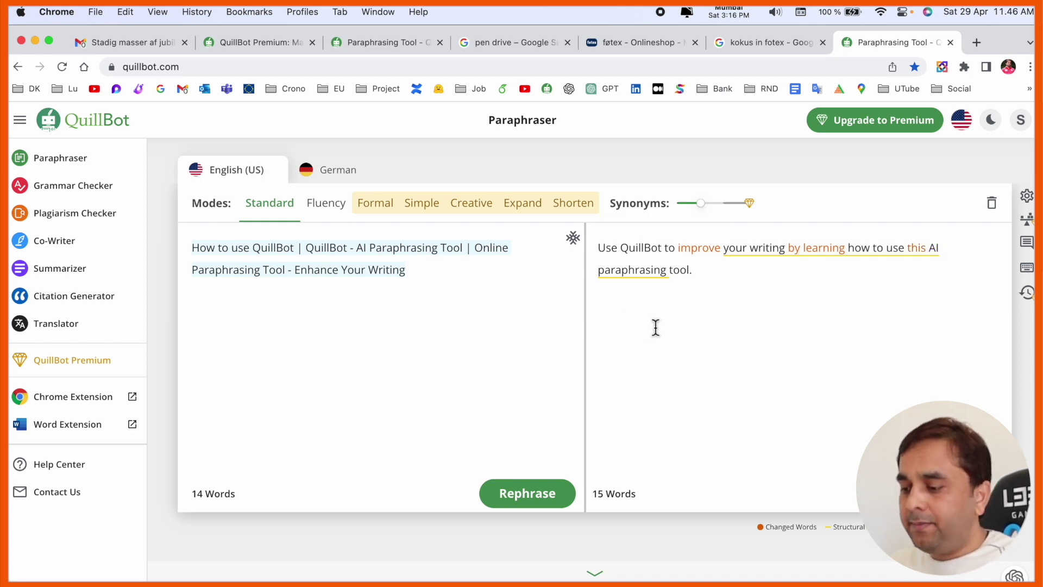
{"action": "left_click", "coordinate": [327, 212]}
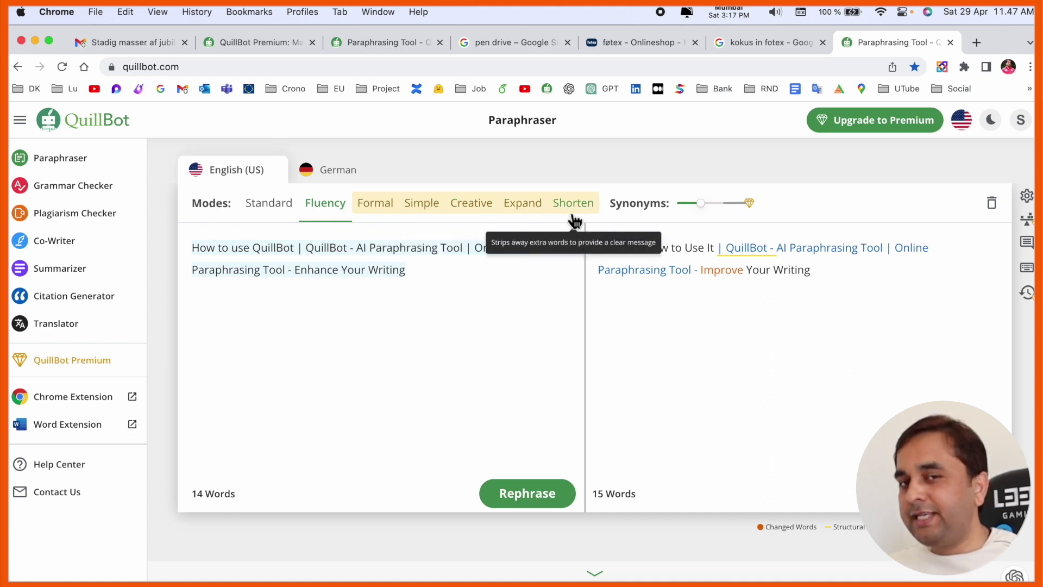
- Open the Upgrade to Premium pricing page in a new tab, then go to the Grammar Checker
{"action": "right_click", "coordinate": [853, 121]}
{"action": "left_click", "coordinate": [853, 125]}
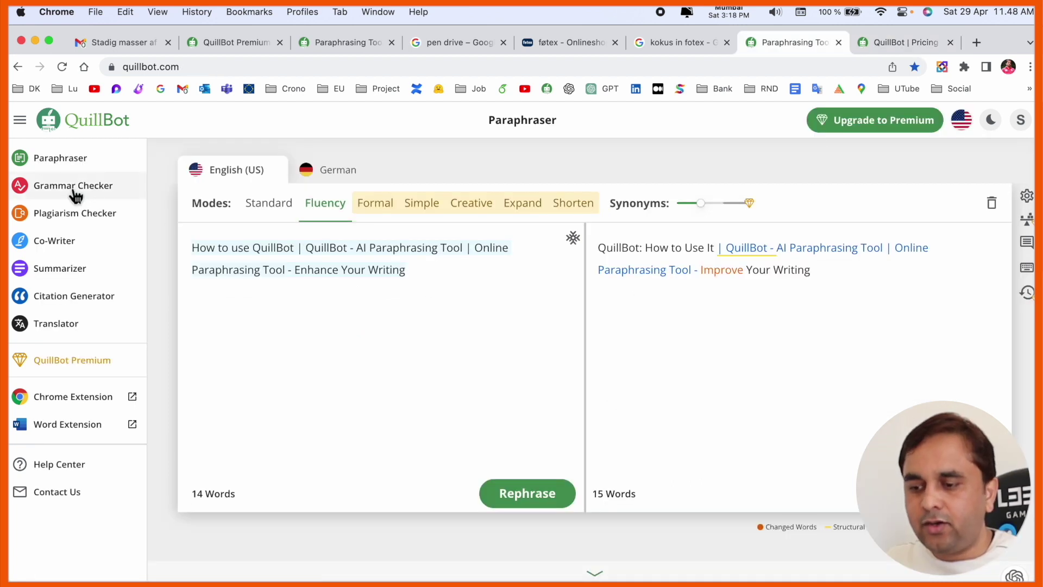
{"action": "left_click", "coordinate": [74, 189]}
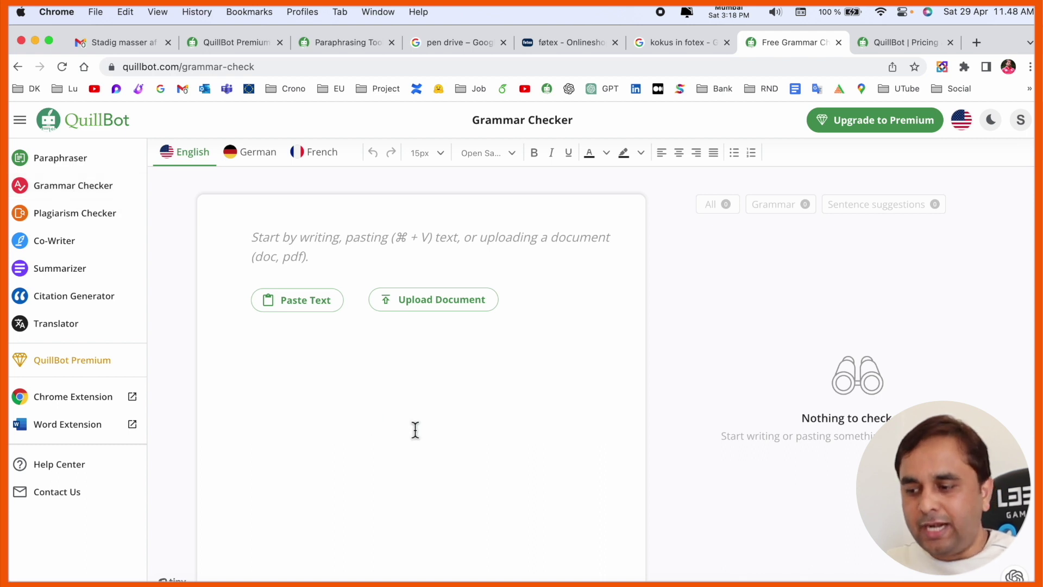
- Paste the title into Grammar Checker and apply all four fixes: colon, 'An' twice, dash to 'to'
{"action": "type", "text": "How to use QuillBot | QuillBot - AI Paraphrasing Tool | Online Paraphrasing Tool - Enhance Your Writing"}
{"action": "left_click", "coordinate": [324, 234]}
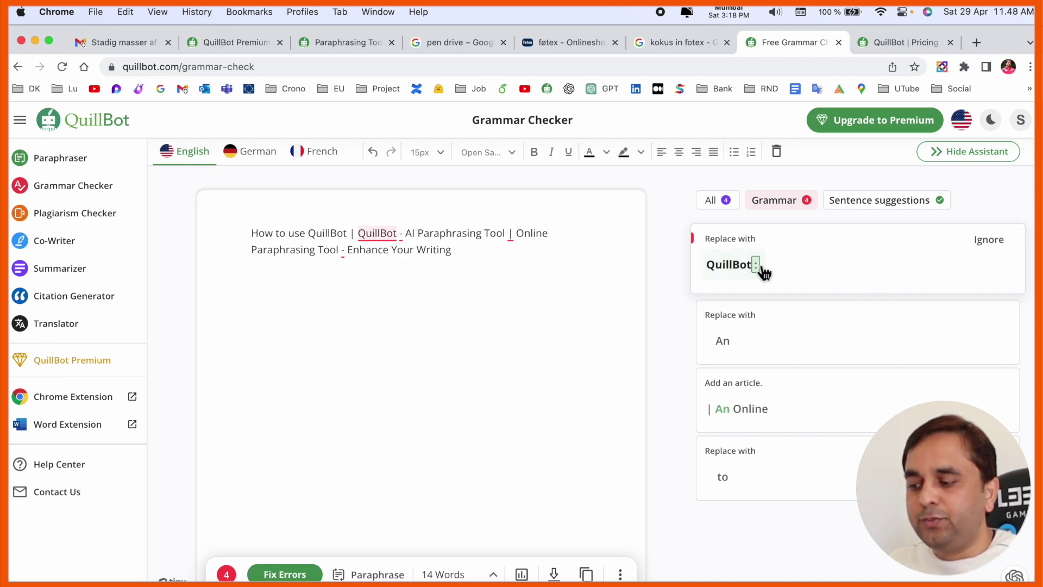
{"action": "left_click", "coordinate": [748, 276]}
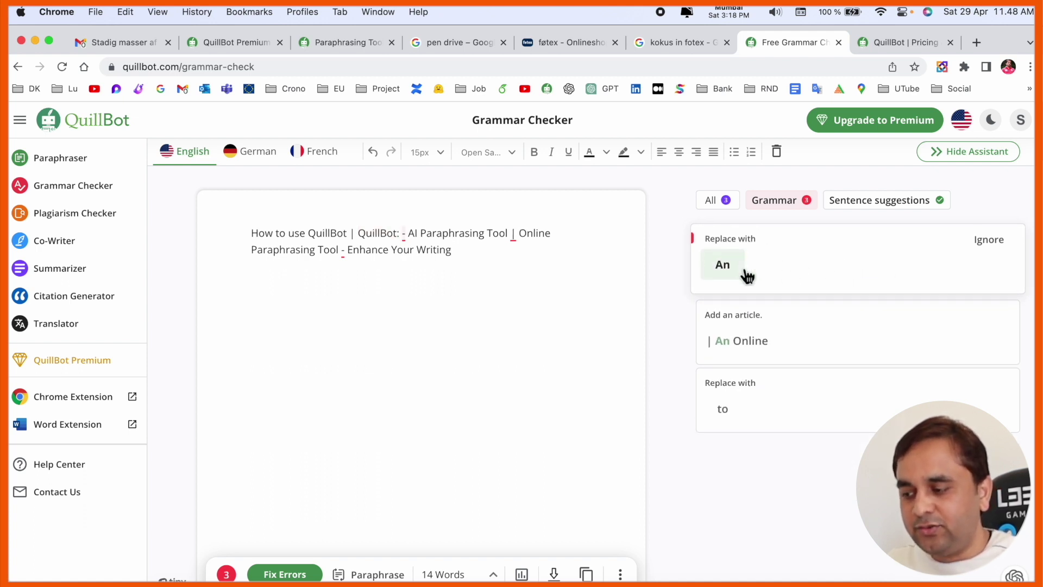
{"action": "left_click", "coordinate": [743, 277]}
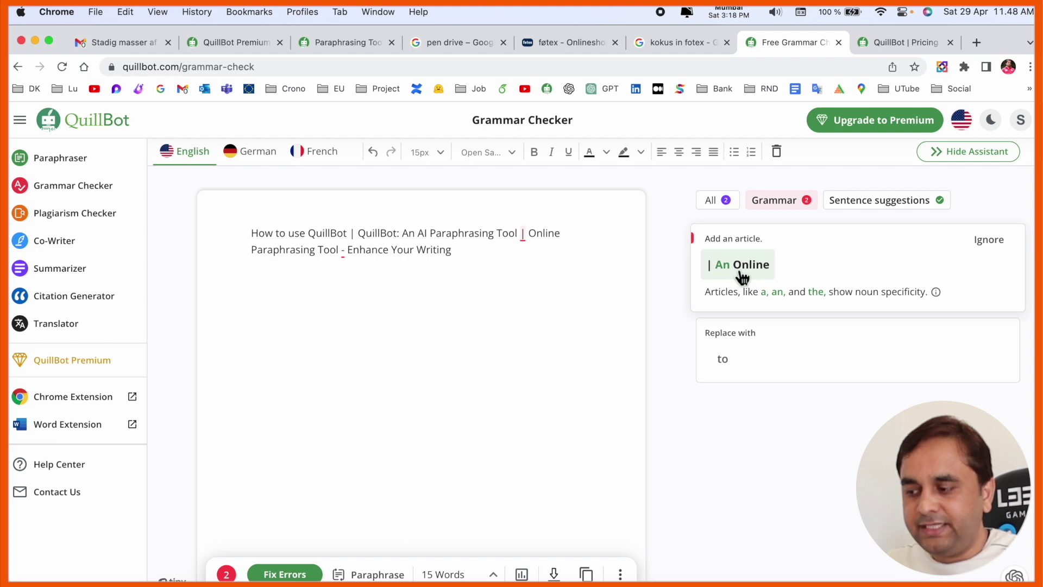
{"action": "left_click", "coordinate": [742, 277]}
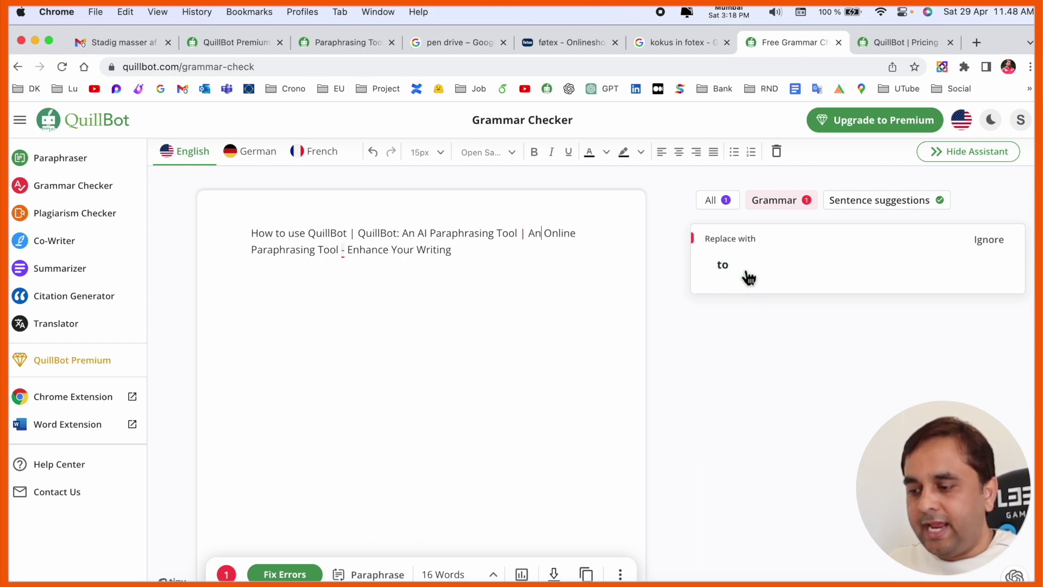
{"action": "left_click", "coordinate": [740, 267]}
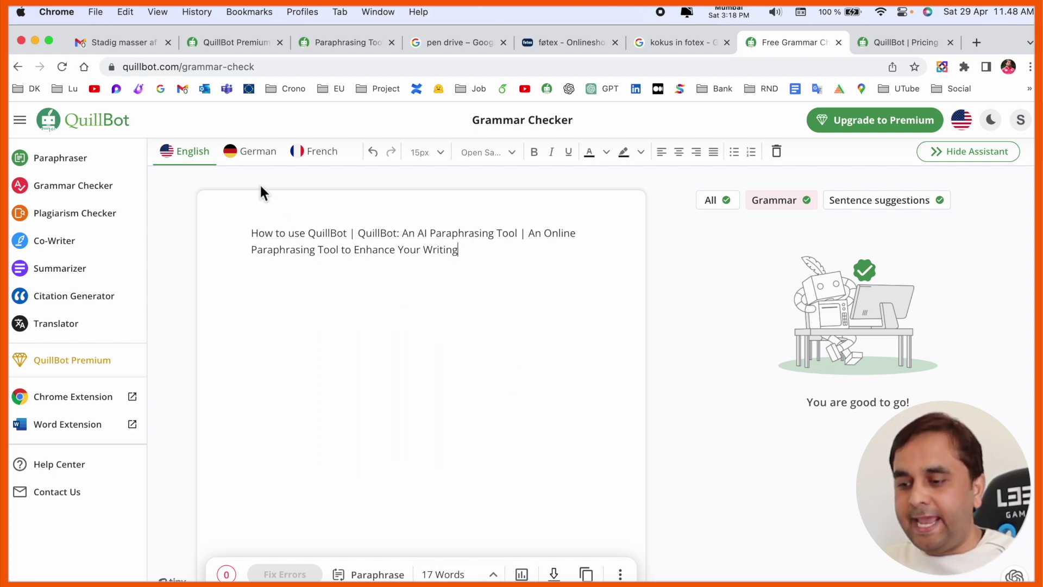
- Recheck the text as German and French, then go to the Plagiarism Checker
{"action": "left_click", "coordinate": [246, 153]}
{"action": "left_click", "coordinate": [317, 157]}
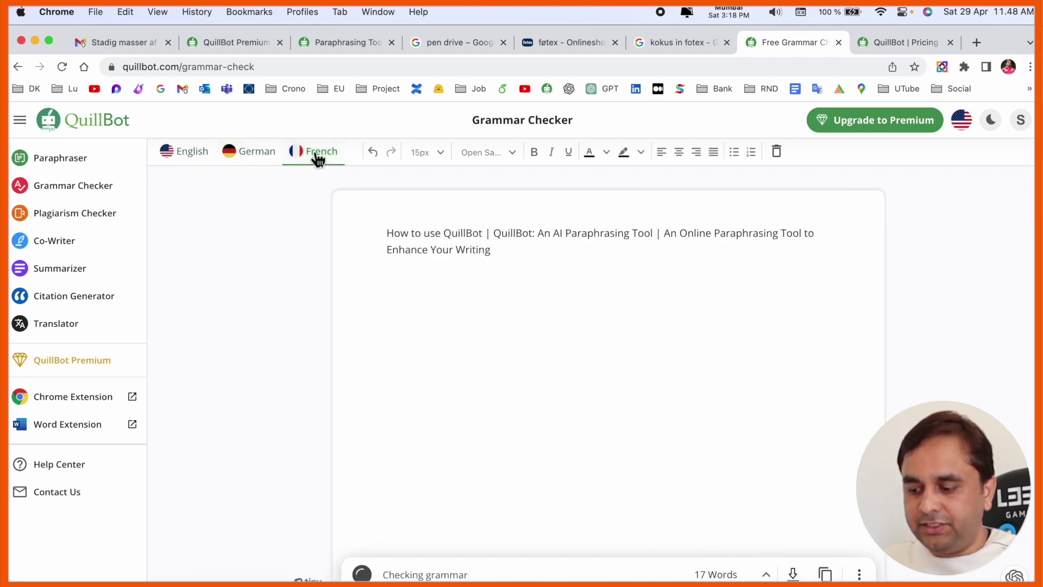
{"action": "left_click", "coordinate": [89, 217]}
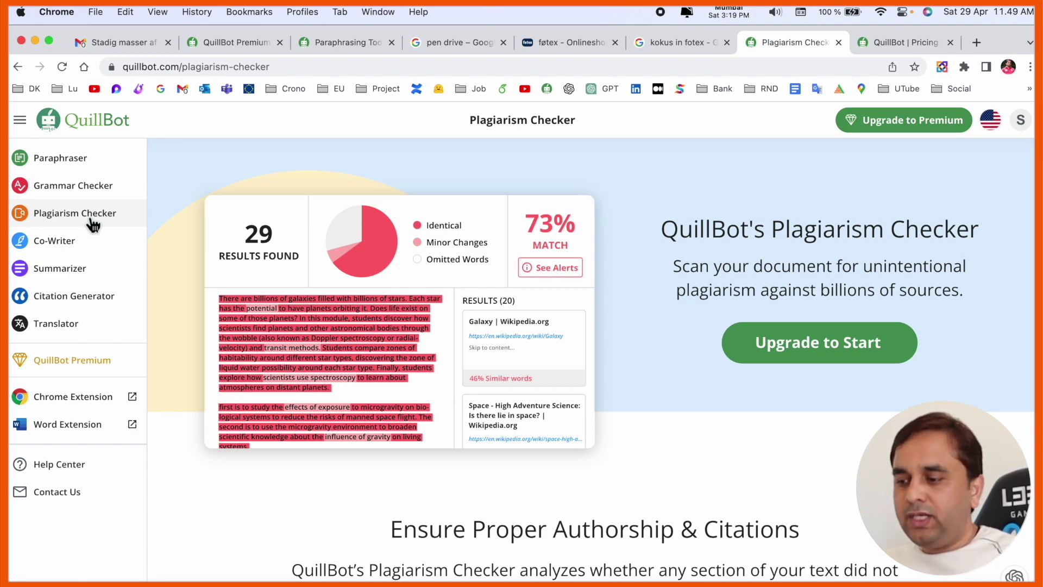
- Scroll through the Plagiarism Checker page and its sample 73% match report
{"action": "scroll", "coordinate": [809, 368], "scroll_direction": "down", "scroll_amount": 5}
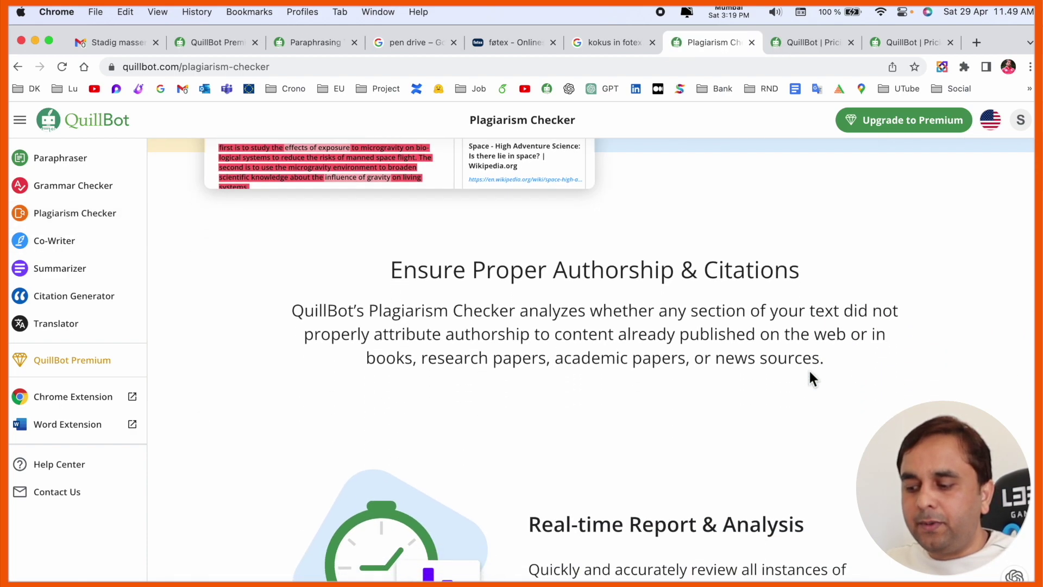
{"action": "scroll", "coordinate": [809, 376], "scroll_direction": "down", "scroll_amount": 3}
{"action": "scroll", "coordinate": [811, 376], "scroll_direction": "up", "scroll_amount": 8}
{"action": "scroll", "coordinate": [812, 378], "scroll_direction": "down", "scroll_amount": 10}
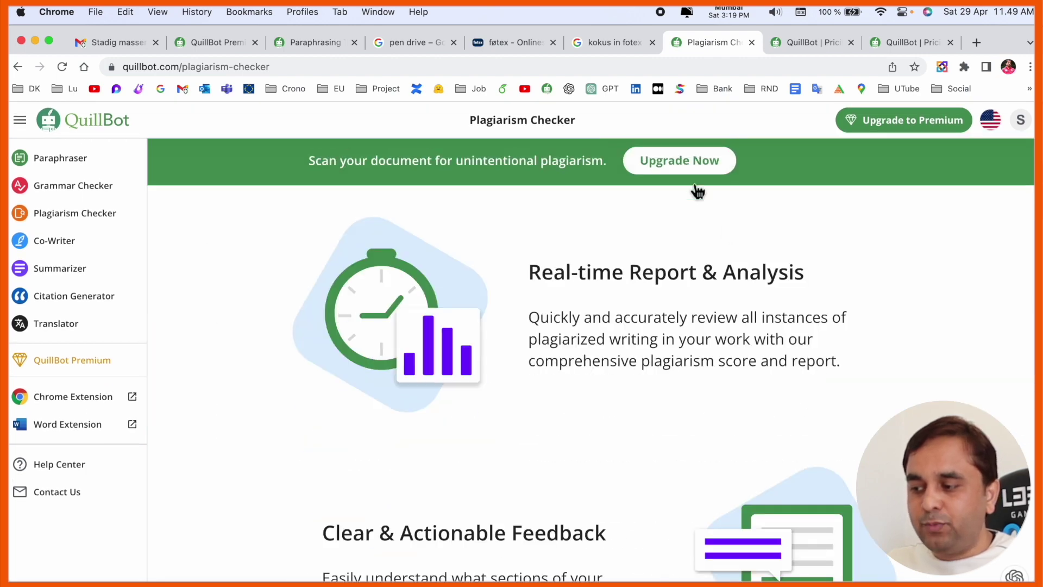
{"action": "scroll", "coordinate": [570, 244], "scroll_direction": "up", "scroll_amount": 5}
{"action": "scroll", "coordinate": [522, 250], "scroll_direction": "down", "scroll_amount": 1}
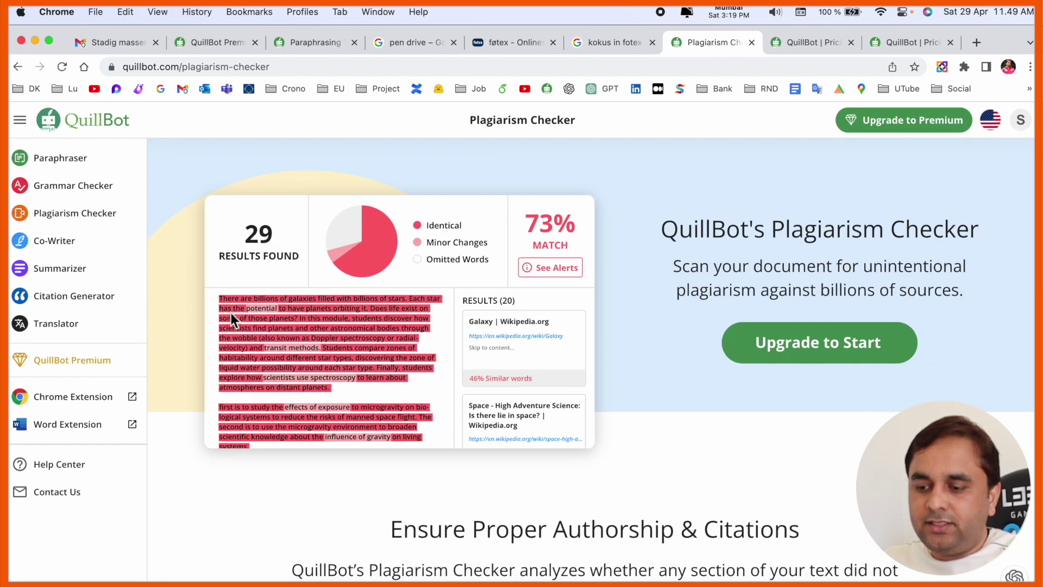
- Upload the Cover_letter file as a new Co-Writer project
{"action": "left_click", "coordinate": [66, 243]}
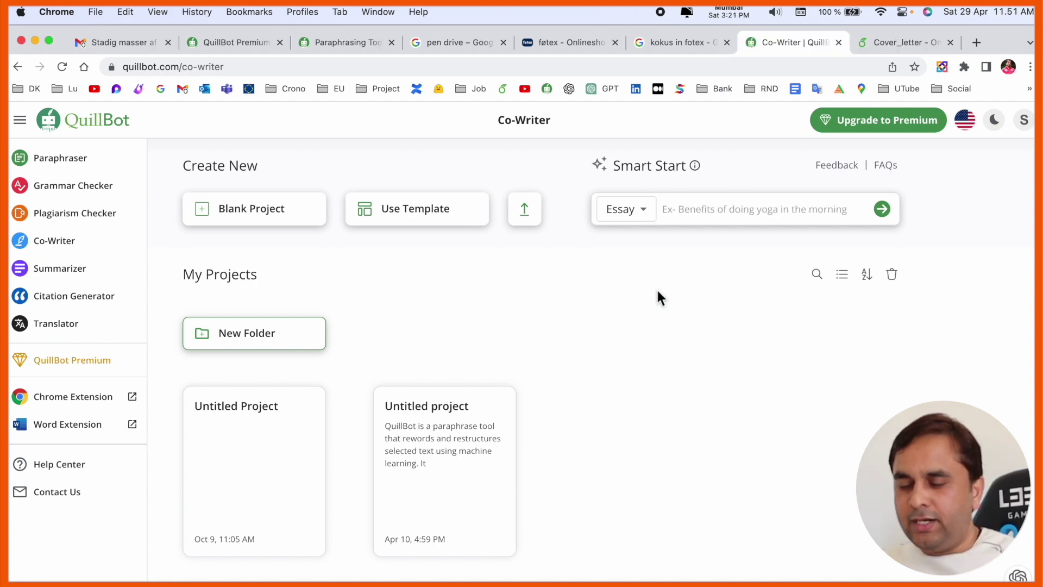
{"action": "left_click", "coordinate": [535, 220]}
{"action": "double_click", "coordinate": [482, 237]}
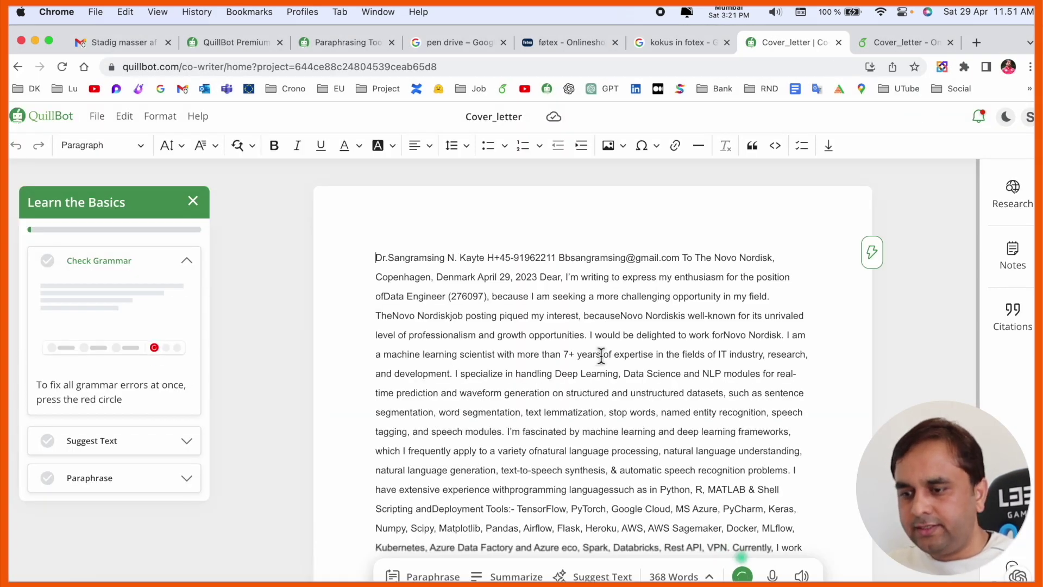
- Accept the grammar fix lowercasing 'Deep Learning' to 'deep learning', then go to the Summarizer
{"action": "scroll", "coordinate": [603, 360], "scroll_direction": "down", "scroll_amount": 2}
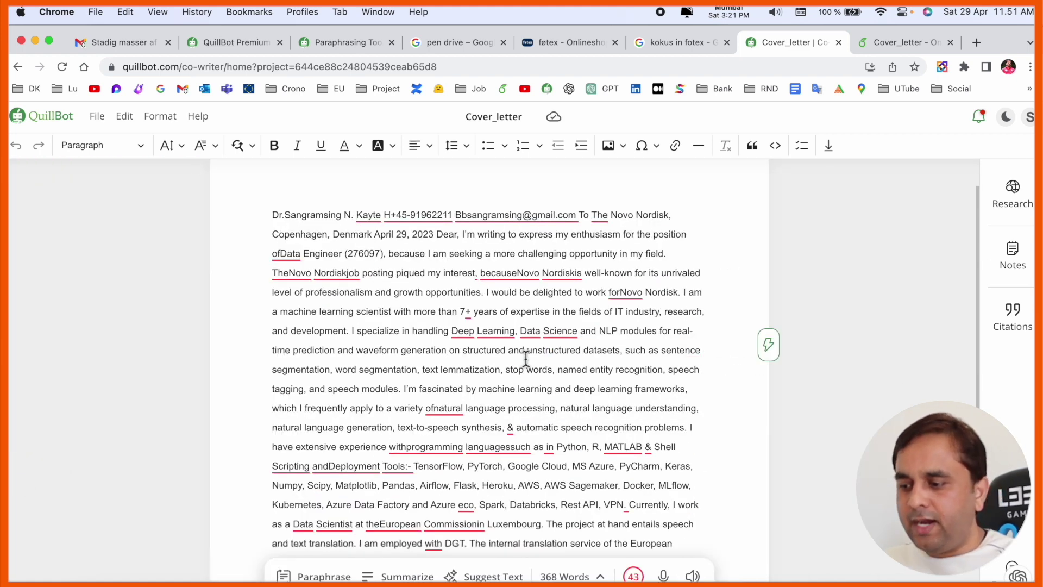
{"action": "scroll", "coordinate": [526, 358], "scroll_direction": "up", "scroll_amount": 2}
{"action": "left_click", "coordinate": [535, 373]}
{"action": "left_click", "coordinate": [547, 419]}
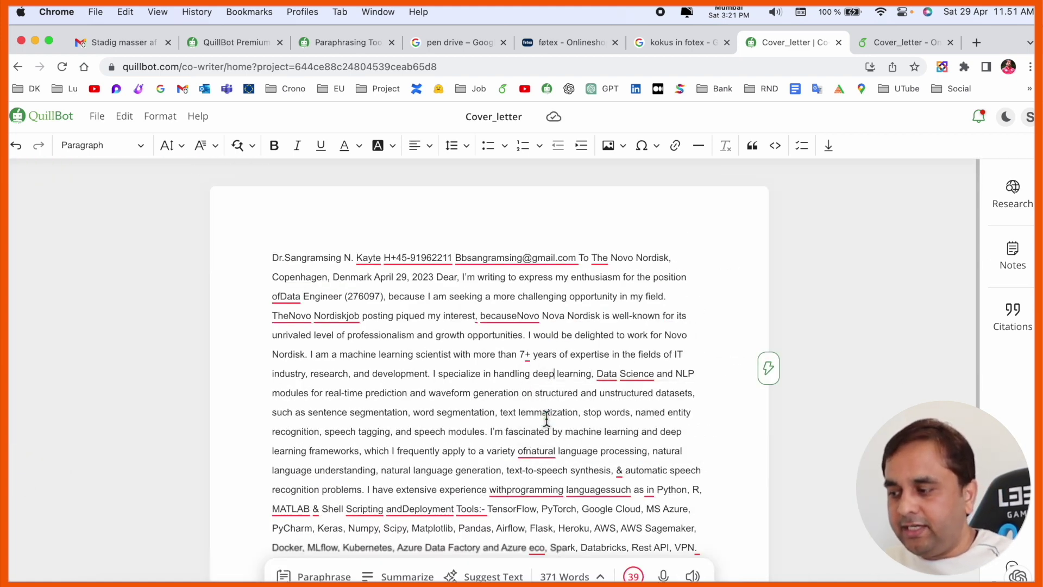
{"action": "scroll", "coordinate": [547, 418], "scroll_direction": "down", "scroll_amount": 8}
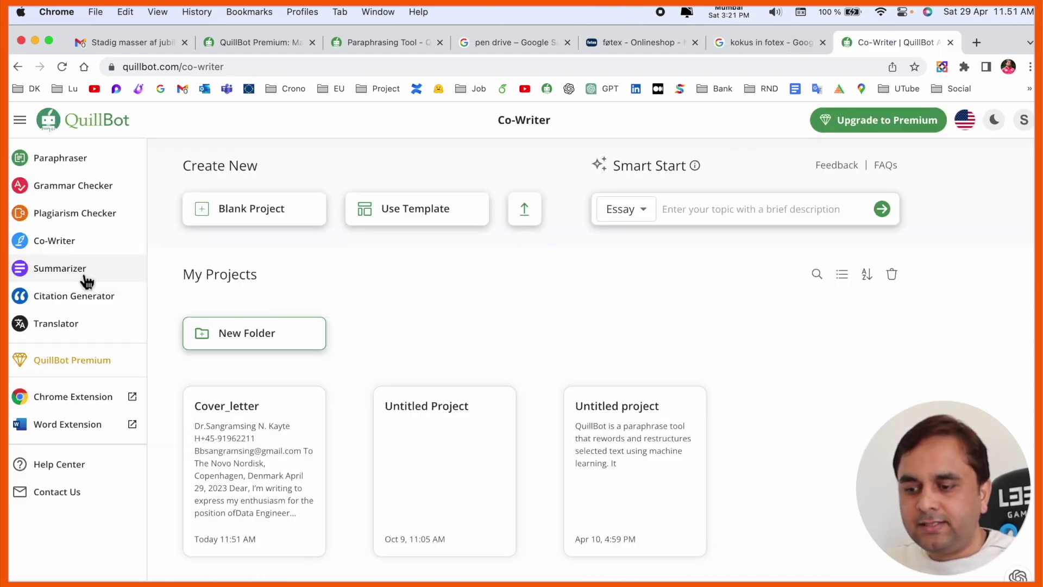
{"action": "left_click", "coordinate": [87, 281]}
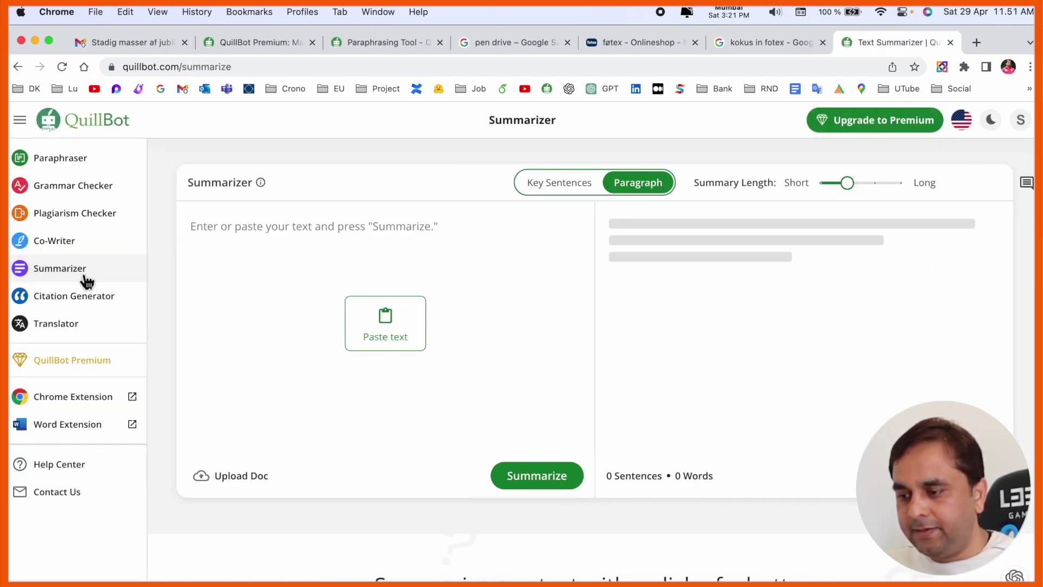
- Bring the cover letter's machine-learning experience paragraph from Cover_letter in Word into the Summarizer
{"action": "left_click", "coordinate": [318, 255]}
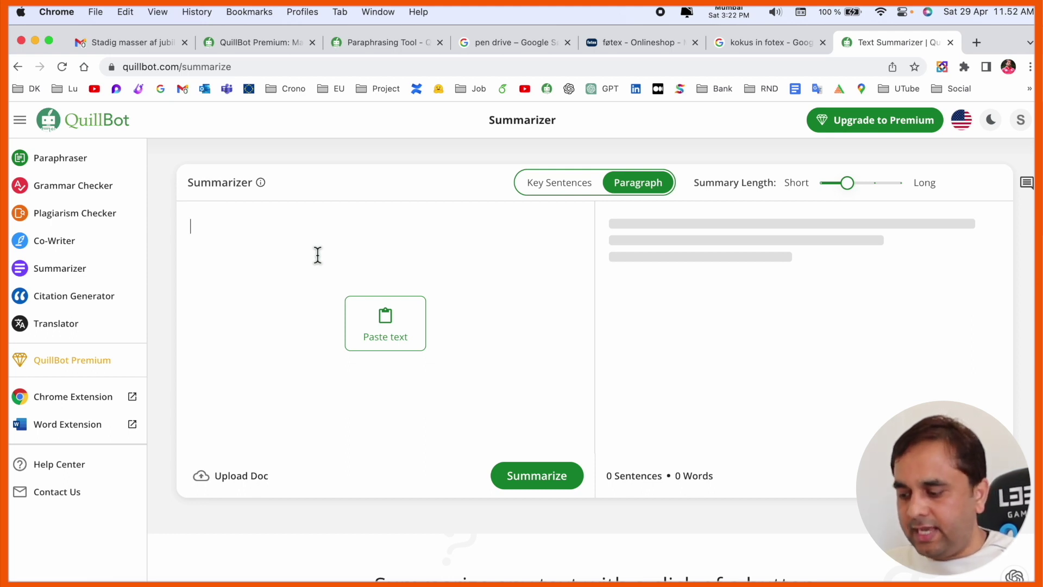
{"action": "key", "text": "super+Tab"}
{"action": "left_click", "coordinate": [276, 351]}
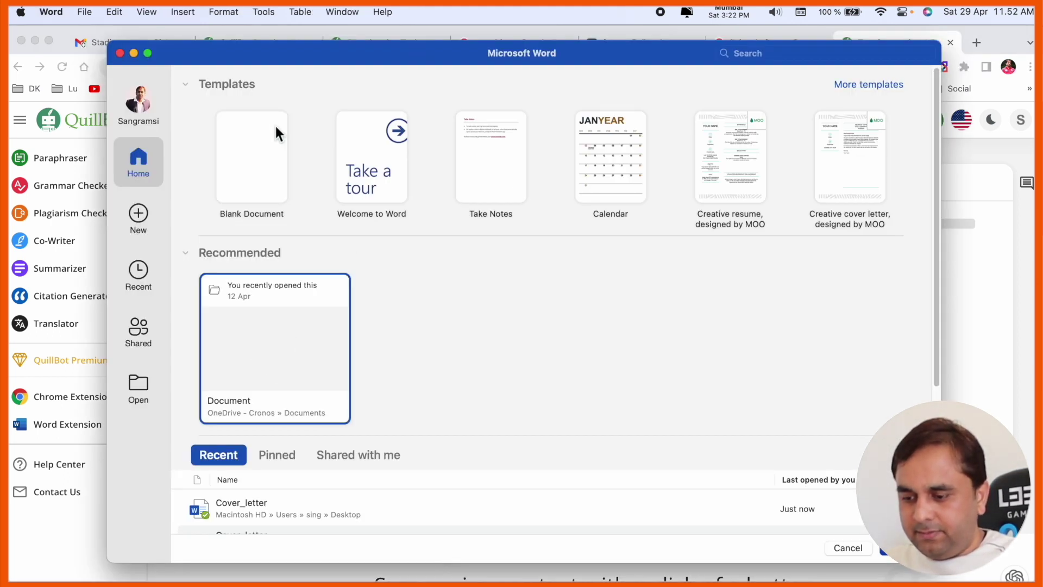
{"action": "double_click", "coordinate": [262, 520]}
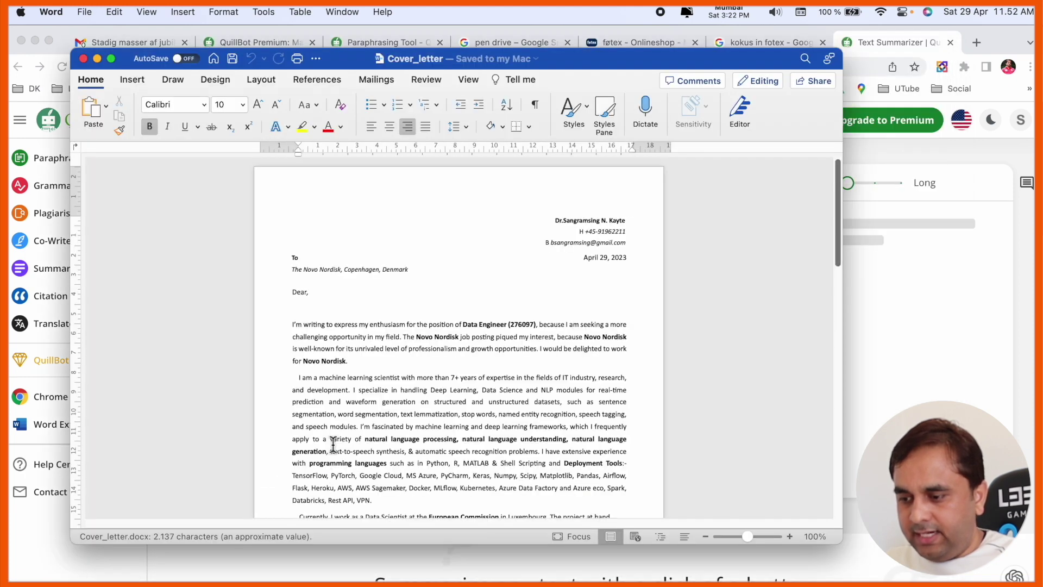
{"action": "scroll", "coordinate": [429, 417], "scroll_direction": "down", "scroll_amount": 2}
{"action": "key", "text": "super+Tab"}
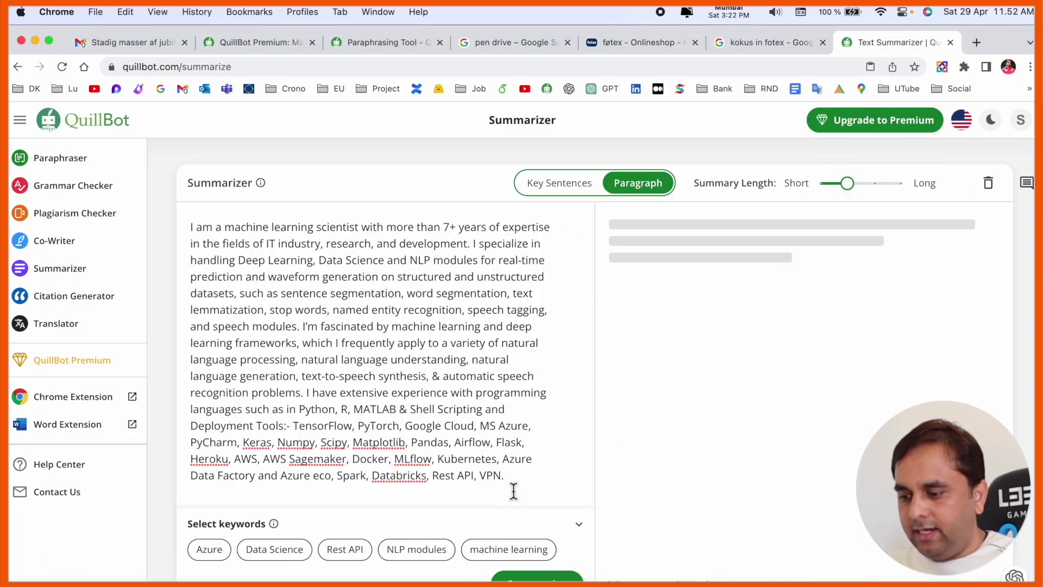
{"action": "scroll", "coordinate": [522, 483], "scroll_direction": "down", "scroll_amount": 3}
- Summarize the paragraph, select the short summary, and go to the Citation Generator
{"action": "left_click", "coordinate": [538, 565]}
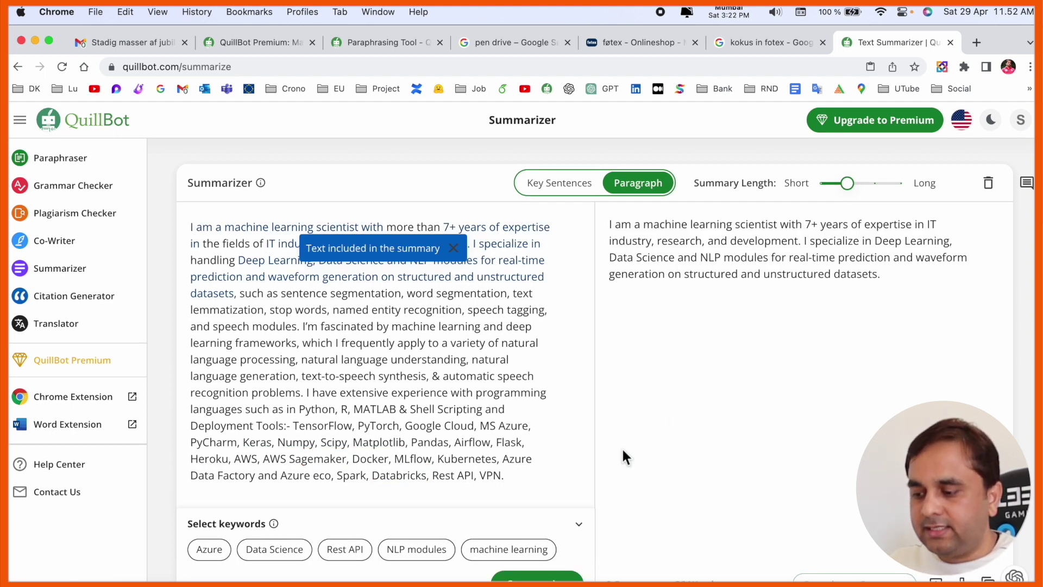
{"action": "left_click_drag", "start_coordinate": [511, 474], "coordinate": [190, 226]}
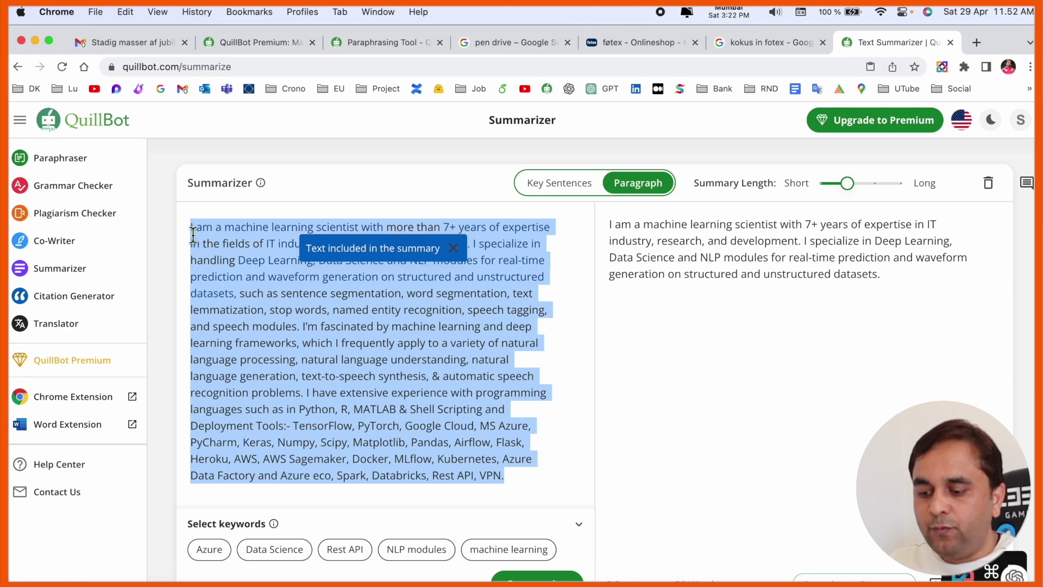
{"action": "triple_click", "coordinate": [908, 288]}
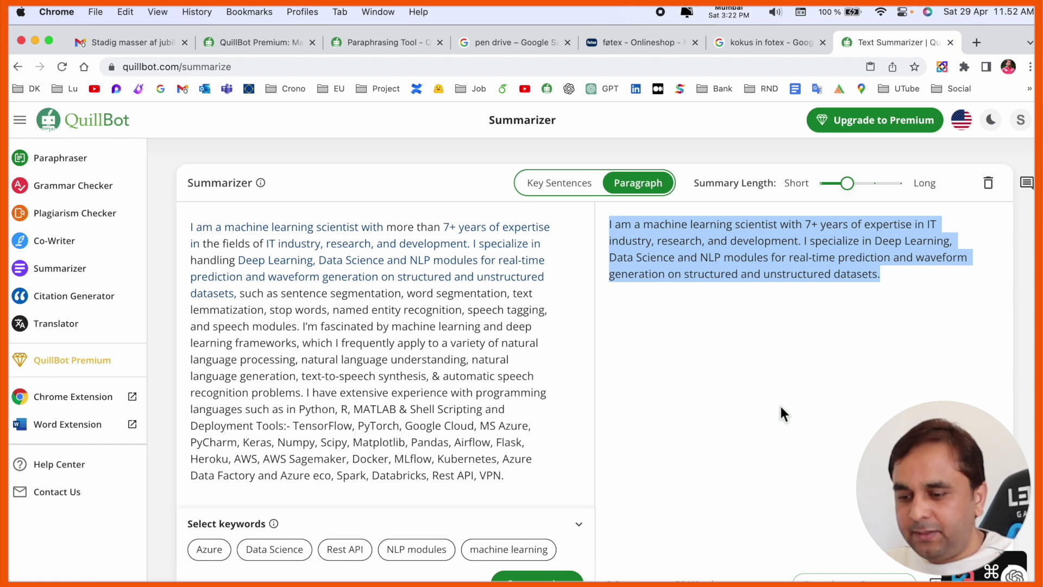
{"action": "left_click", "coordinate": [78, 304]}
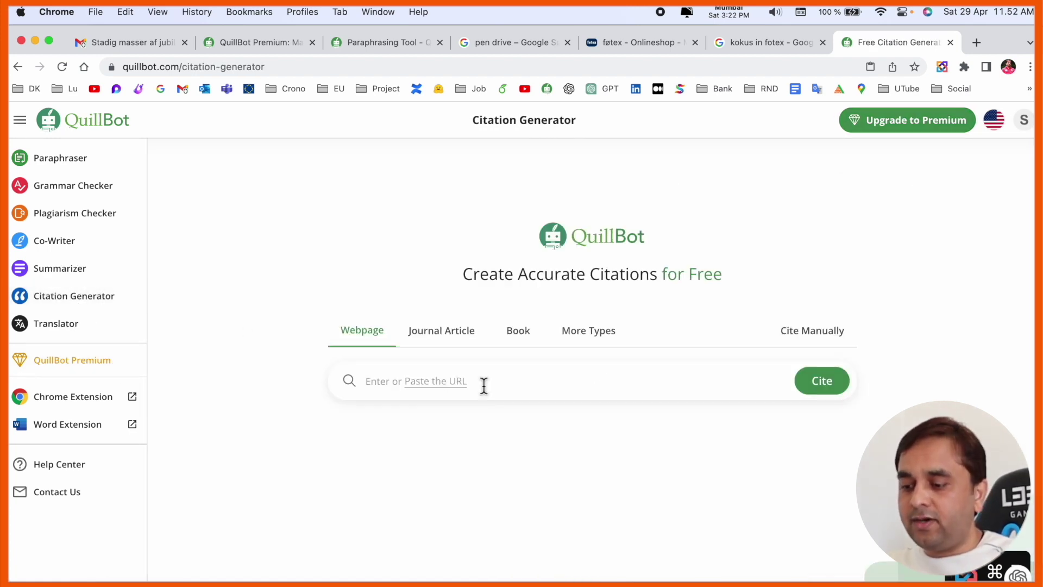
{"action": "left_click", "coordinate": [483, 387]}
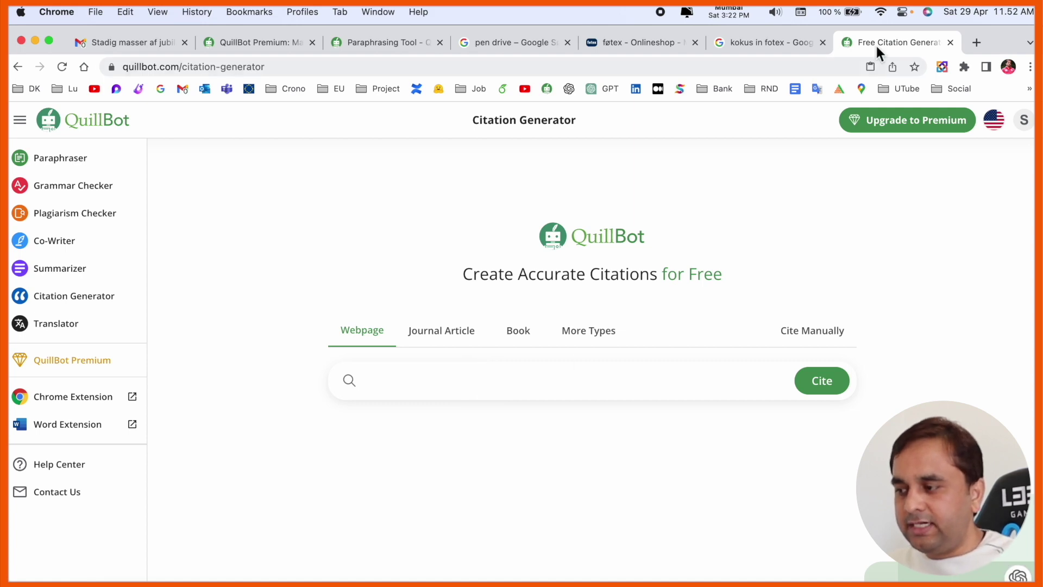
- Google 'chatgpt research paper' in a new tab and open the arXiv paper's abstract page
{"action": "left_click", "coordinate": [976, 43]}
{"action": "left_click", "coordinate": [484, 359]}
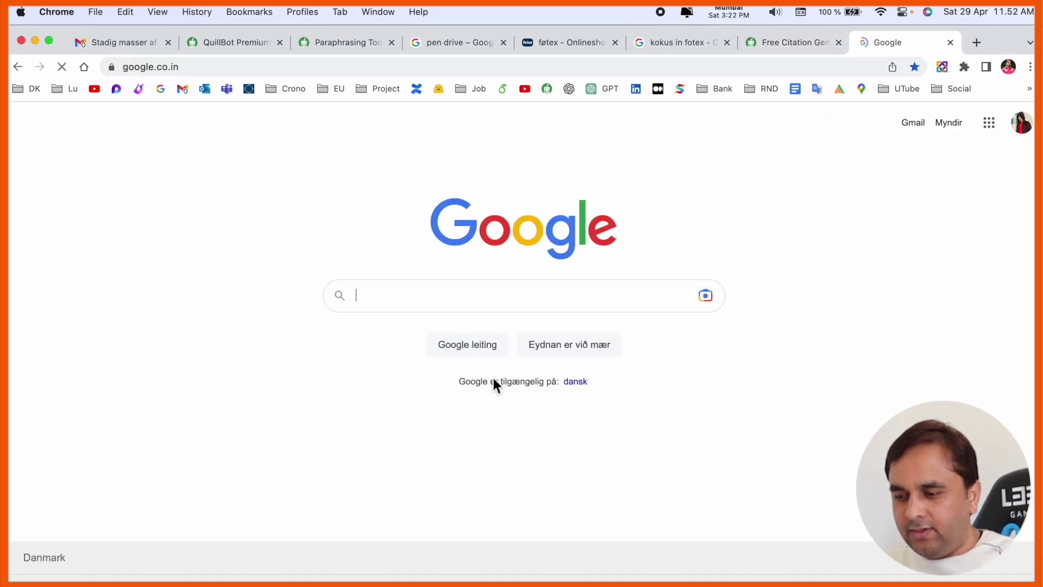
{"action": "left_click", "coordinate": [475, 301]}
{"action": "type", "text": "chatgpt research paper"}
{"action": "key", "text": "Return"}
{"action": "left_click", "coordinate": [305, 333]}
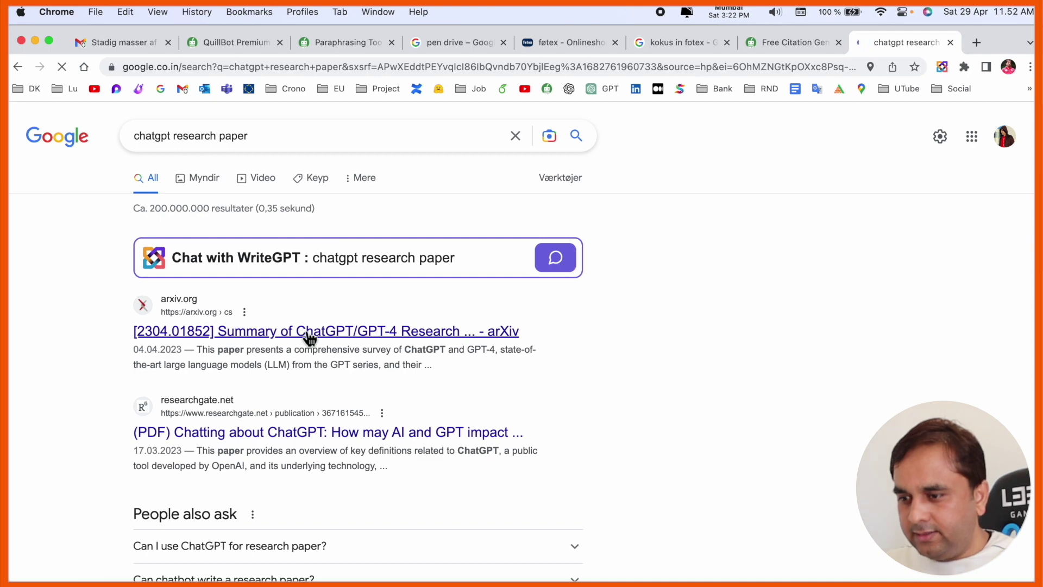
- Copy the arXiv paper's title into QuillBot's Journal Article citation search
{"action": "double_click", "coordinate": [244, 66]}
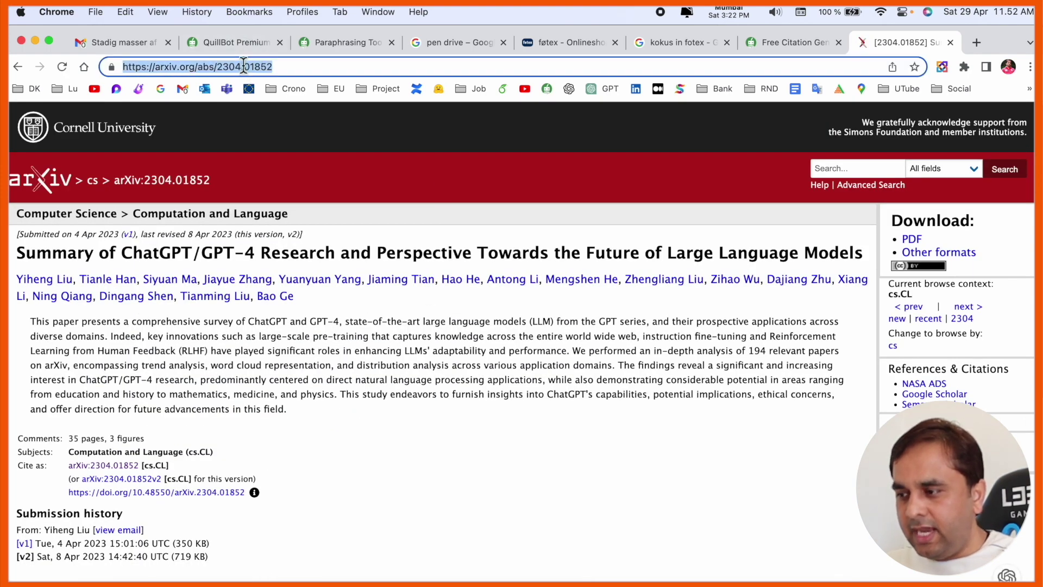
{"action": "key", "text": "super+c"}
{"action": "left_click", "coordinate": [777, 44]}
{"action": "left_click", "coordinate": [452, 379]}
{"action": "key", "text": "super+v"}
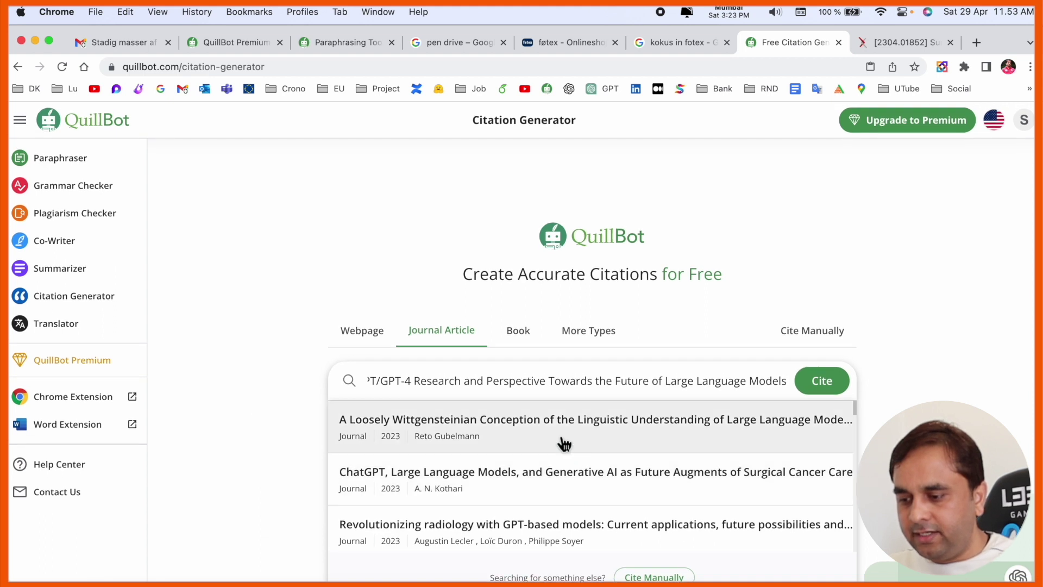
- Generate the 2023 journal citation on large language models and paste it into the Translator
{"action": "key", "text": "Return"}
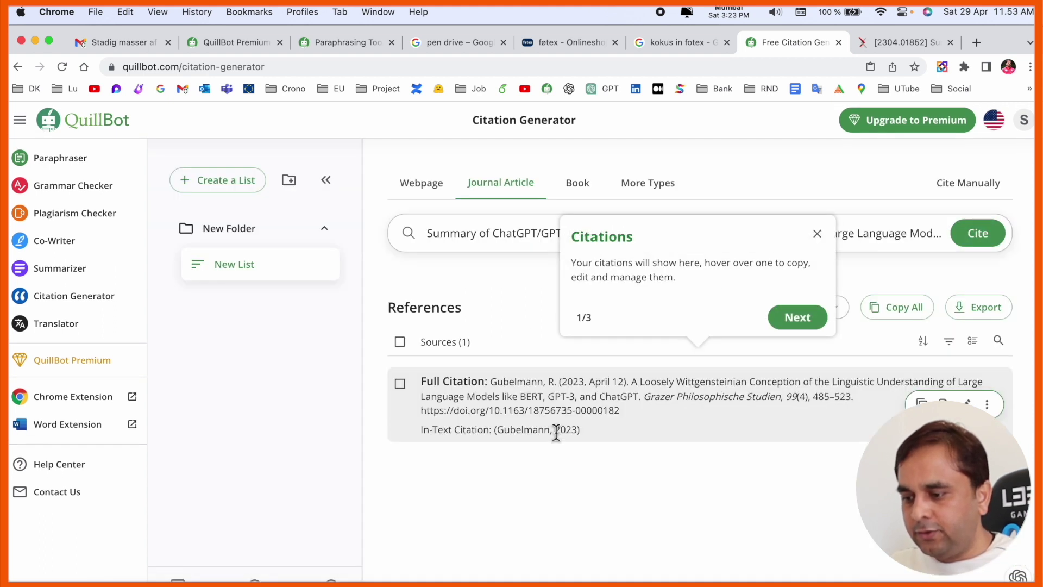
{"action": "left_click", "coordinate": [406, 388]}
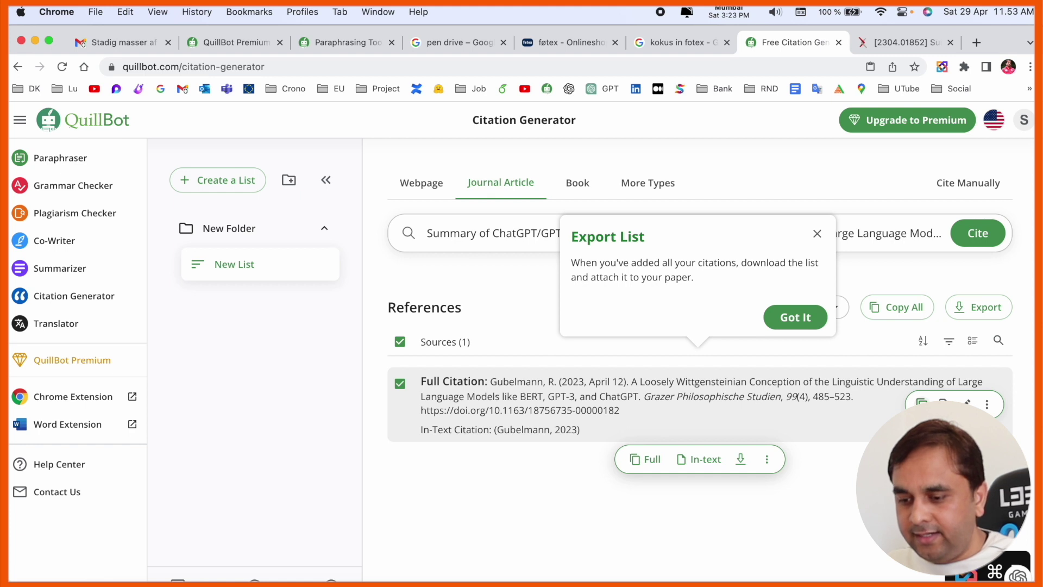
{"action": "left_click", "coordinate": [57, 323]}
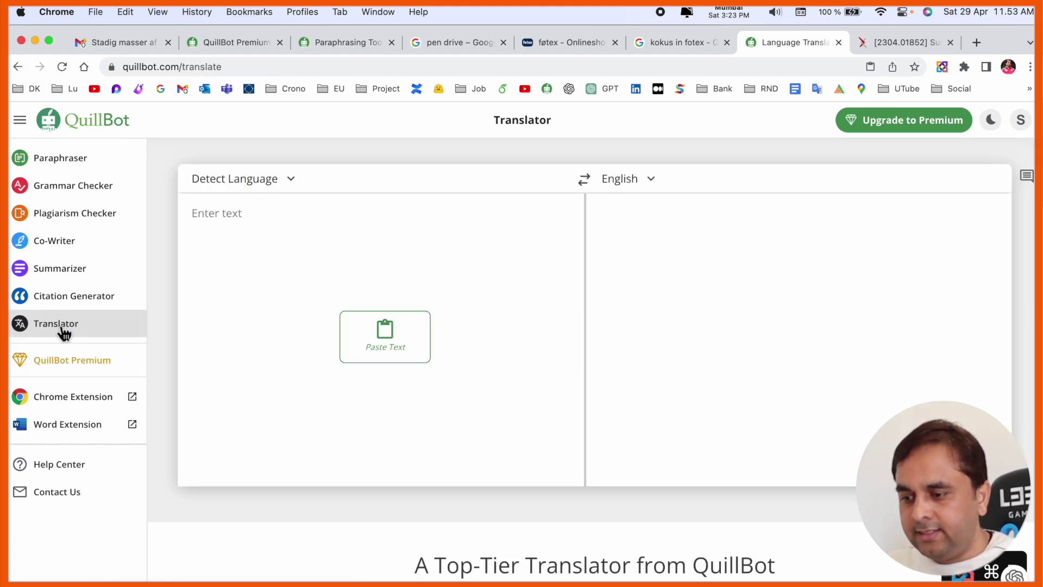
{"action": "left_click", "coordinate": [272, 222]}
{"action": "key", "text": "super+v"}
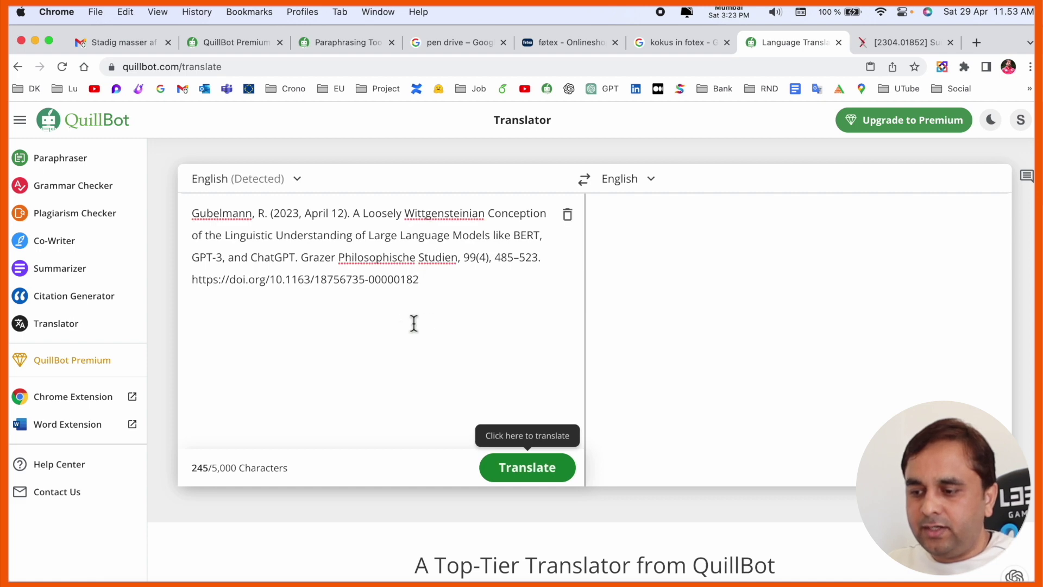
- Translate the citation, trying Dutch and Danish before Italian, then open the QuillBot Chrome Web Store listing
{"action": "left_click_drag", "start_coordinate": [460, 303], "coordinate": [188, 209]}
{"action": "left_click", "coordinate": [652, 184]}
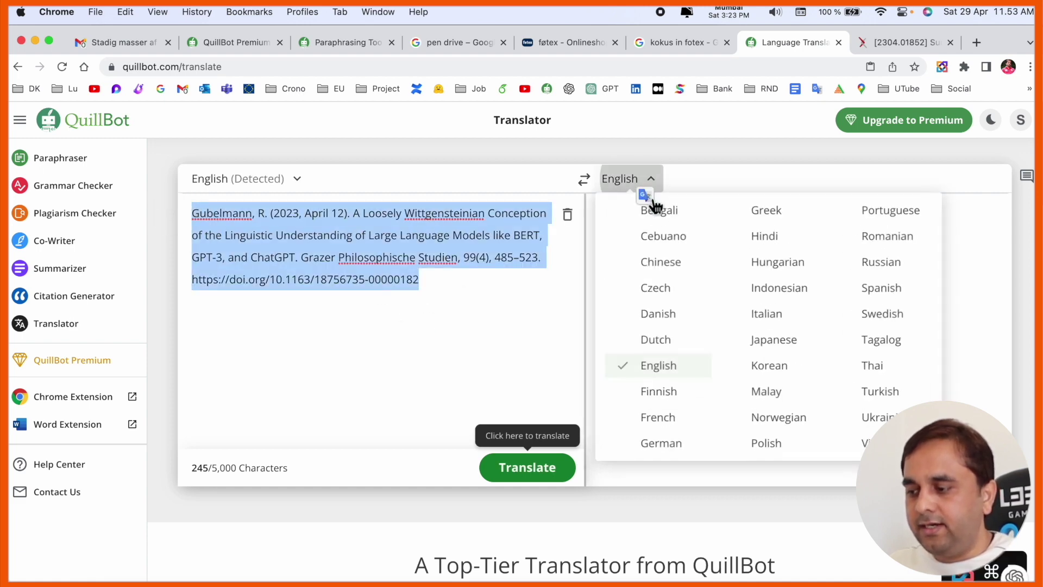
{"action": "scroll", "coordinate": [762, 394], "scroll_direction": "down", "scroll_amount": 5}
{"action": "scroll", "coordinate": [752, 395], "scroll_direction": "up", "scroll_amount": 5}
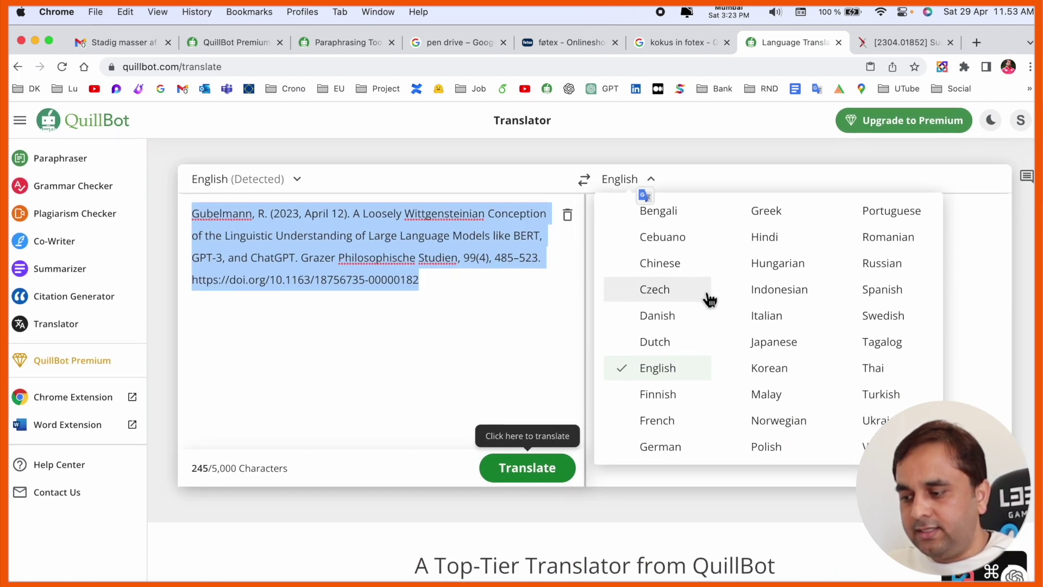
{"action": "left_click", "coordinate": [688, 345]}
{"action": "left_click", "coordinate": [648, 182]}
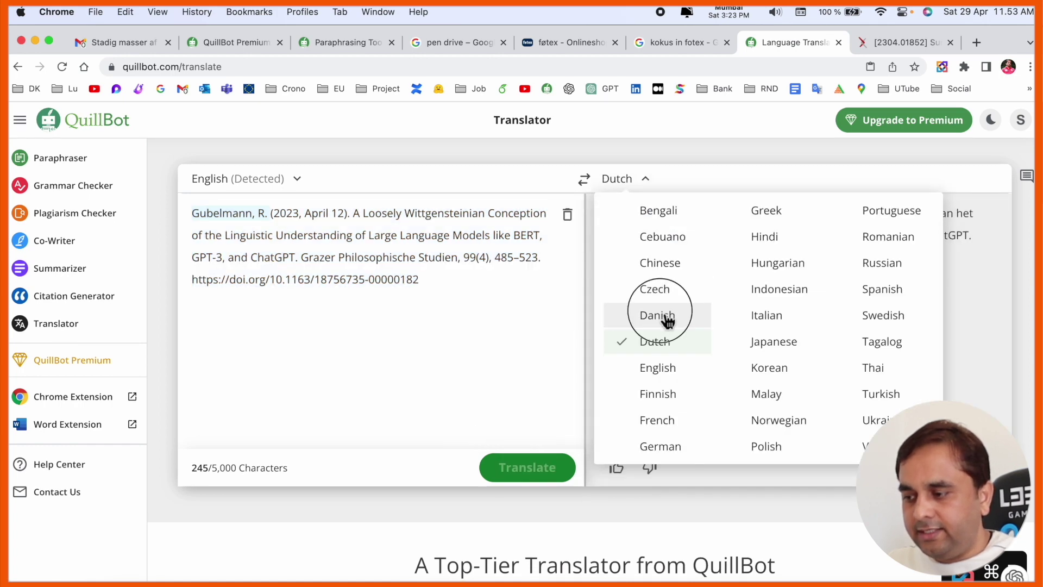
{"action": "left_click", "coordinate": [666, 318]}
{"action": "left_click", "coordinate": [772, 318]}
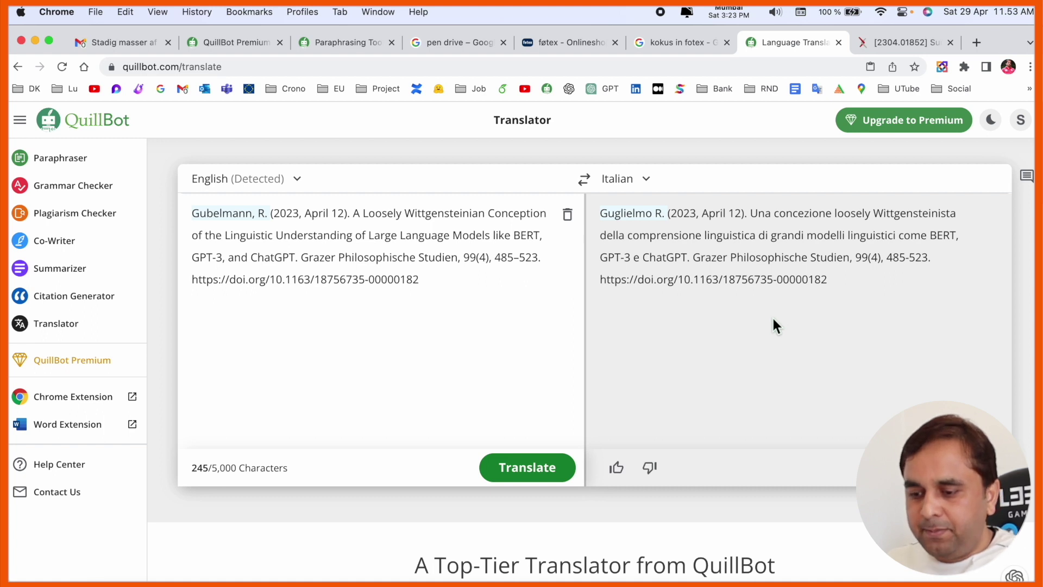
{"action": "left_click", "coordinate": [87, 399]}
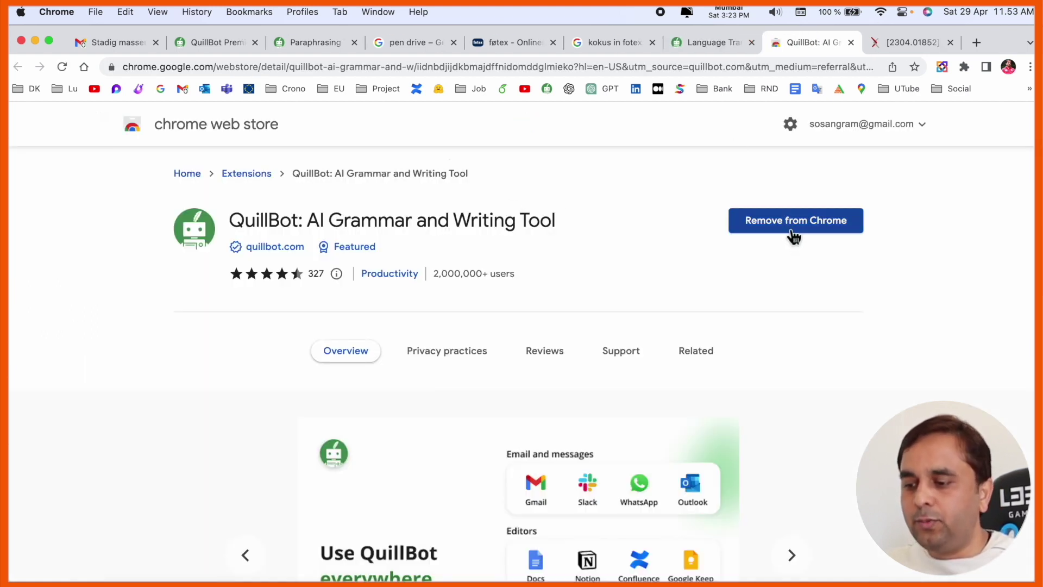
- Go back to the Translator tab and open the Word extension installation instructions
{"action": "left_click", "coordinate": [701, 48]}
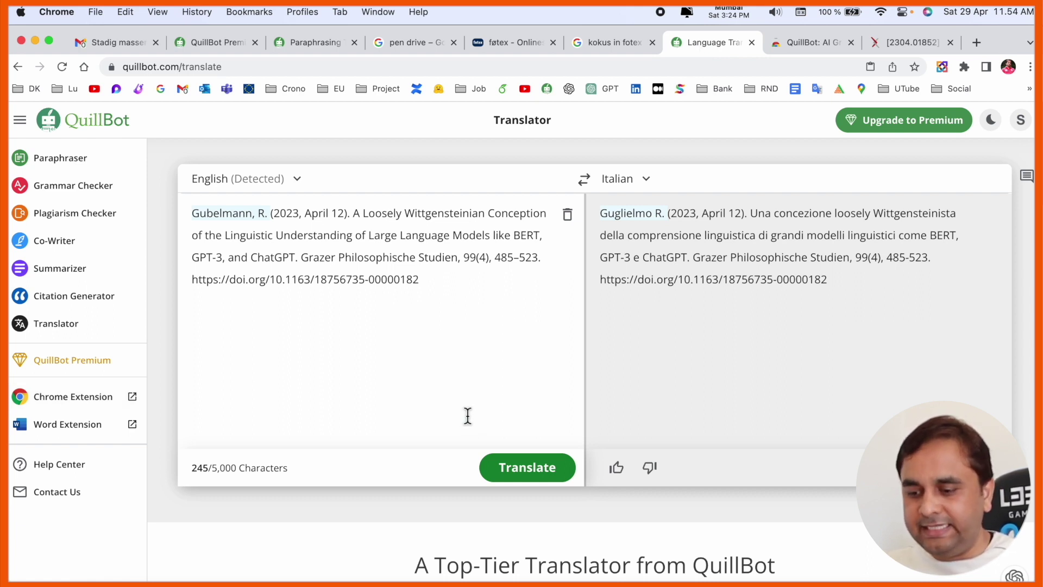
{"action": "left_click", "coordinate": [71, 428]}
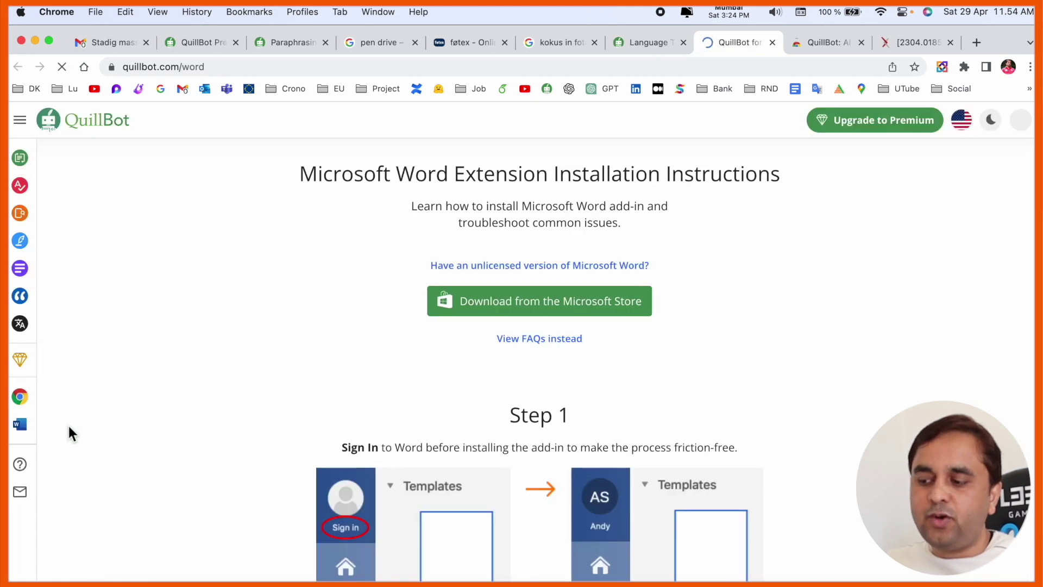
- Open the QuillBot for Word AppSource listing, then return to the Word instructions tab
{"action": "left_click", "coordinate": [580, 310]}
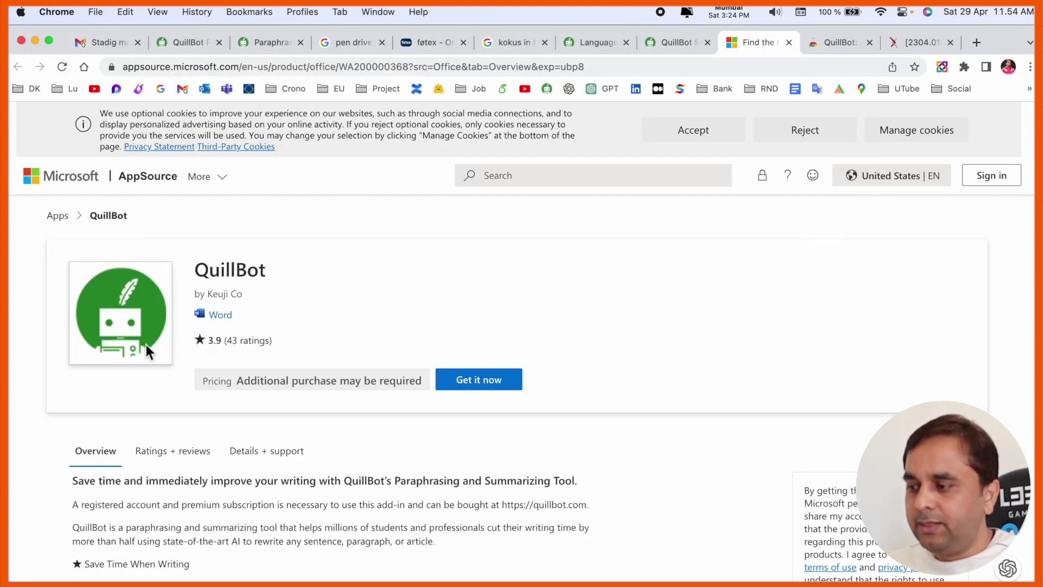
{"action": "left_click", "coordinate": [677, 42]}
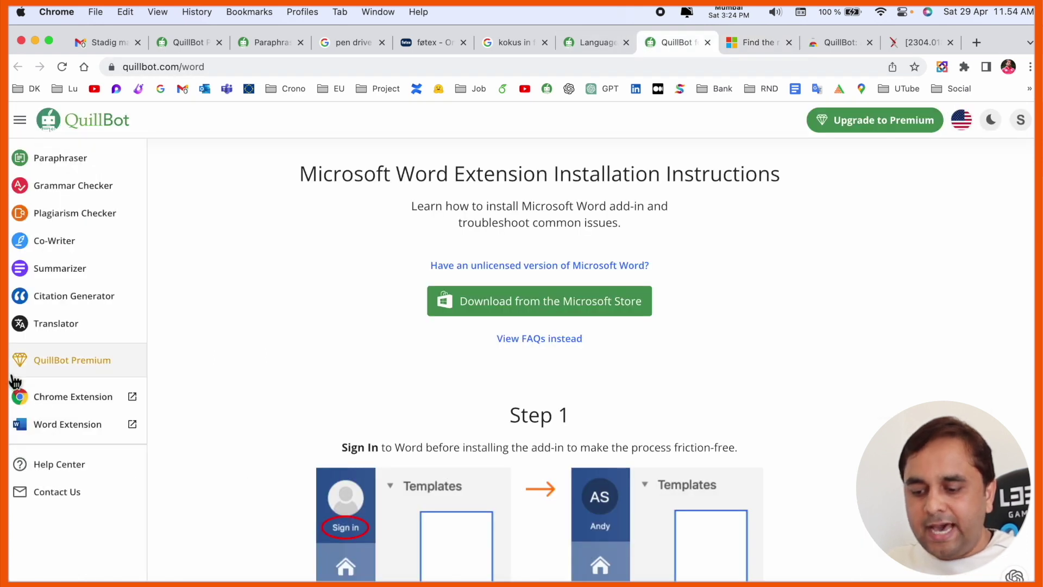